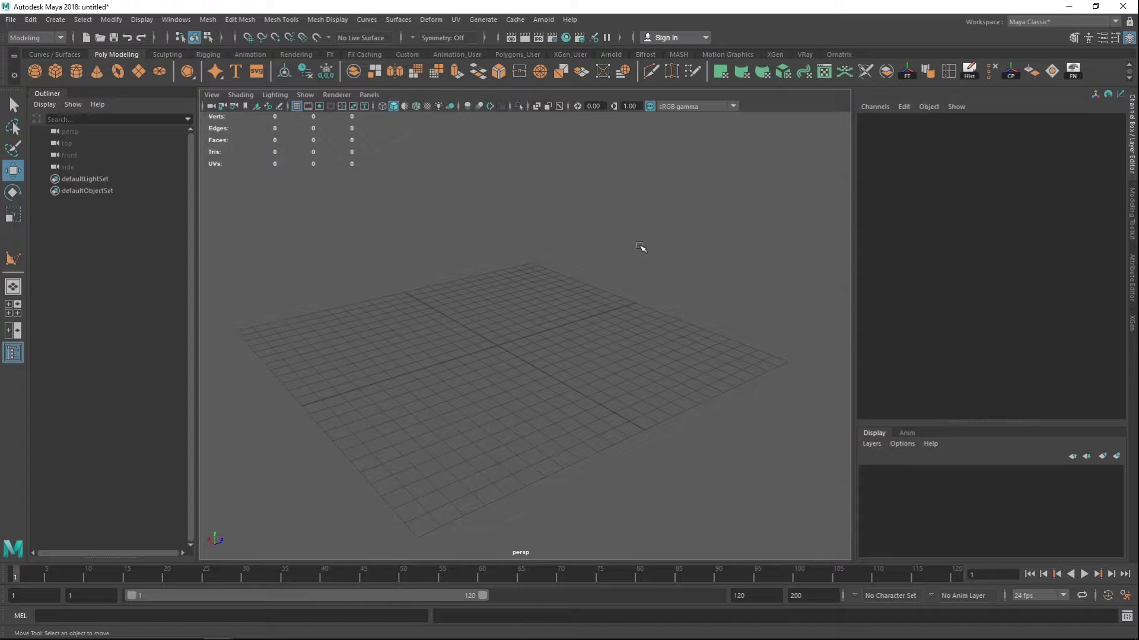
# - Draw a closed six-sided polygon face on the grid in the top view with the Create Polygon tool
pyautogui.keyDown('alt'); pyautogui.moveTo(610, 261); pyautogui.dragTo(650, 299); pyautogui.keyUp('alt')
pyautogui.click(178, 20)
pyautogui.moveTo(240, 19)
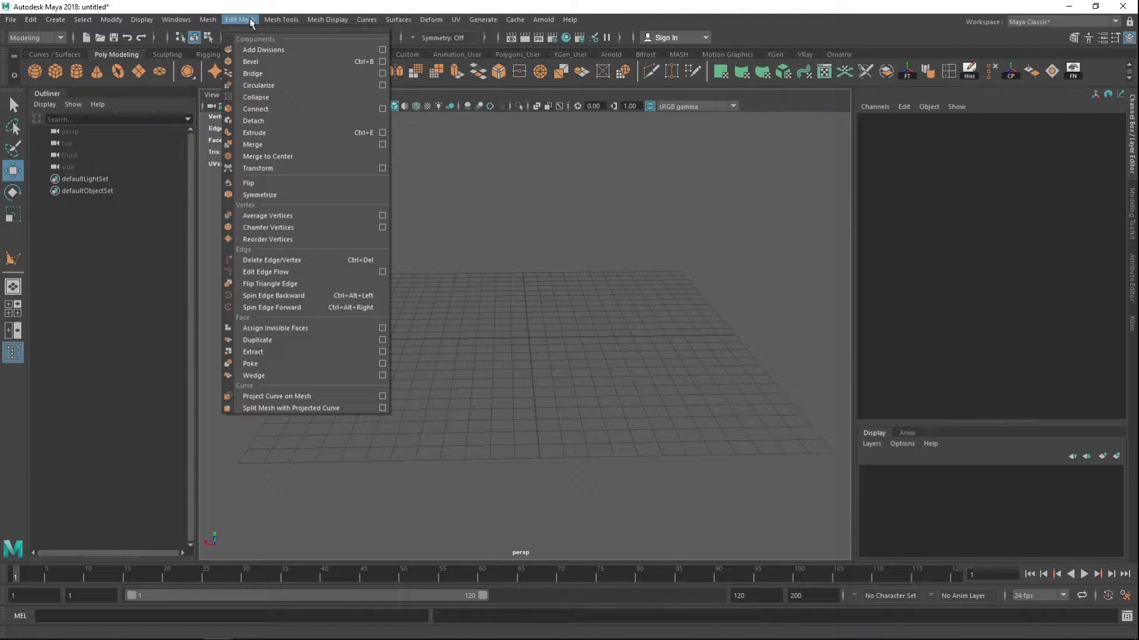
pyautogui.moveTo(278, 21)
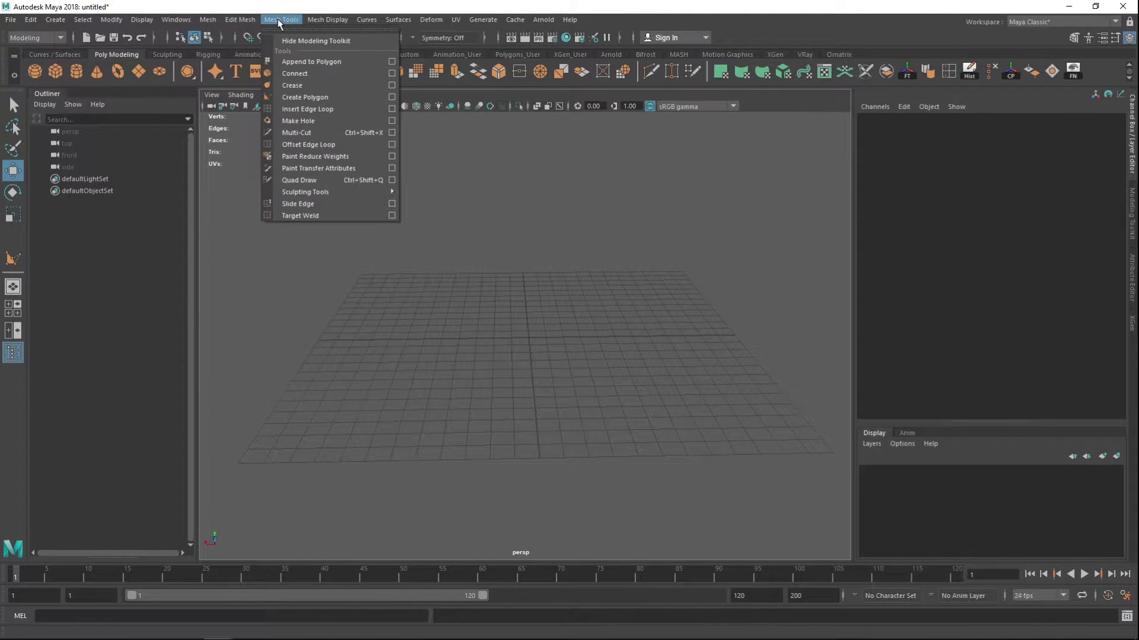
pyautogui.click(304, 98)
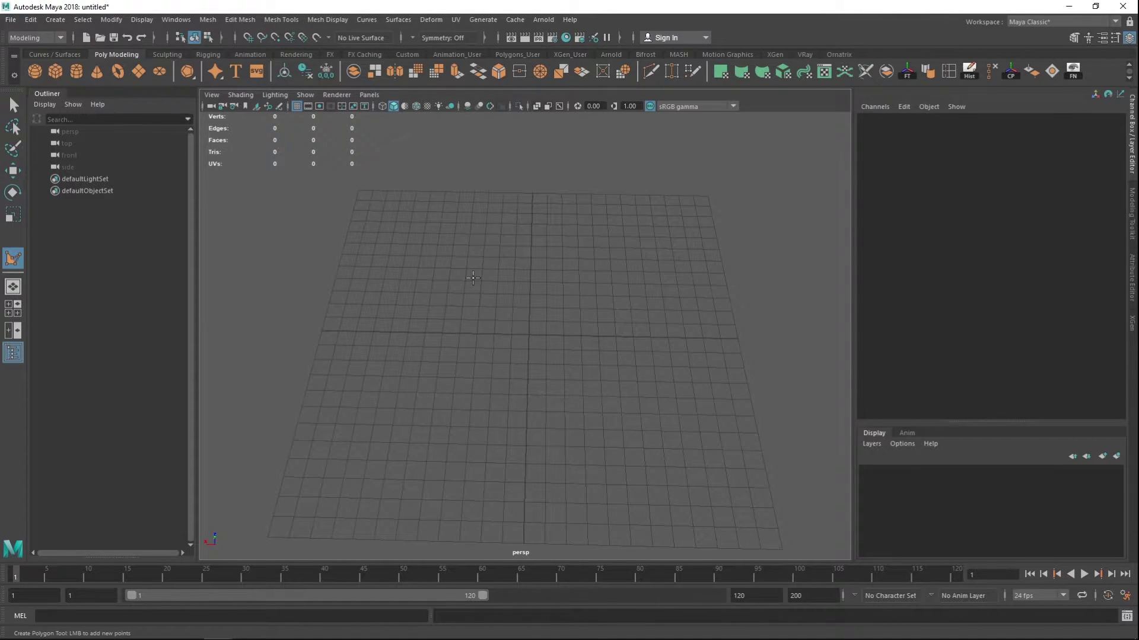
pyautogui.keyDown('alt'); pyautogui.moveTo(493, 321); pyautogui.dragTo(440, 285); pyautogui.keyUp('alt')
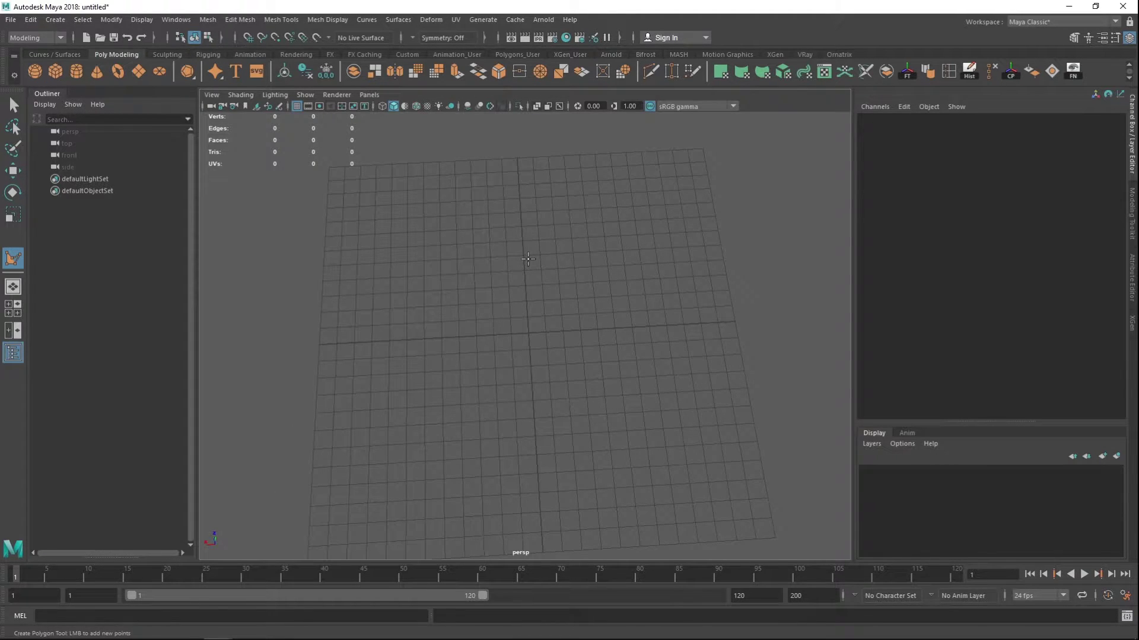
pyautogui.keyDown('alt'); pyautogui.moveTo(526, 260); pyautogui.dragTo(568, 274); pyautogui.keyUp('alt')
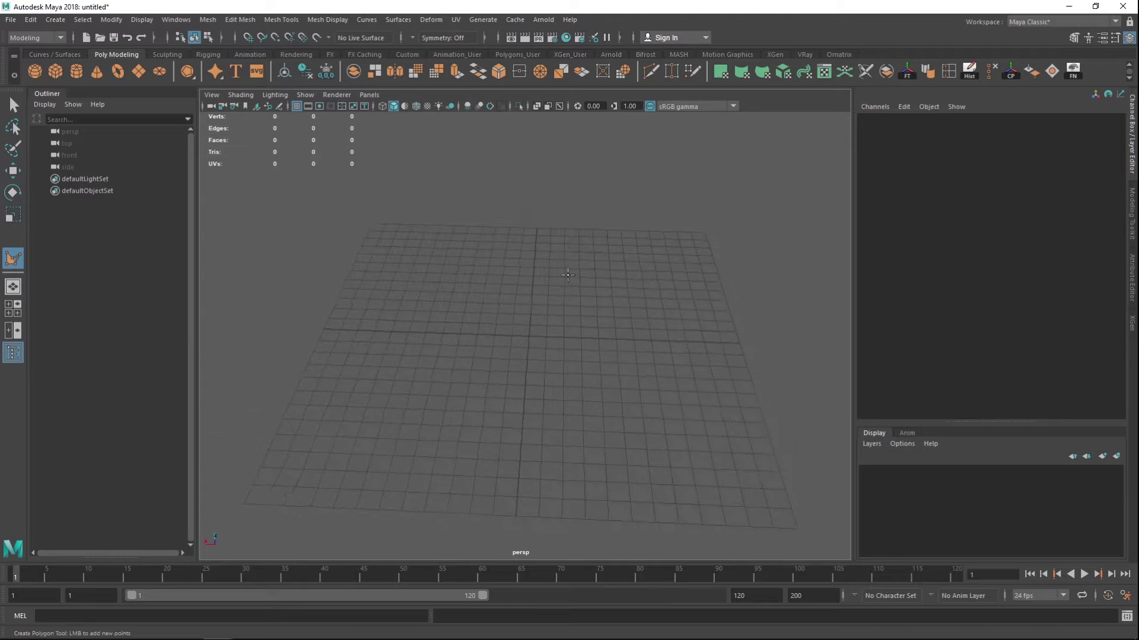
pyautogui.press('space')
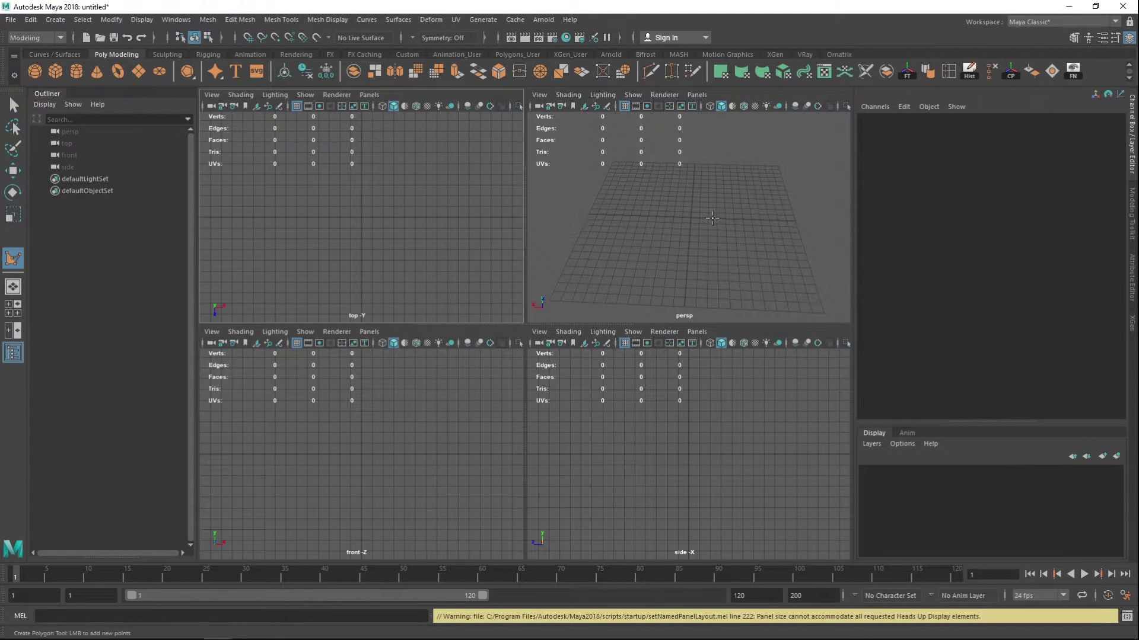
pyautogui.press('space')
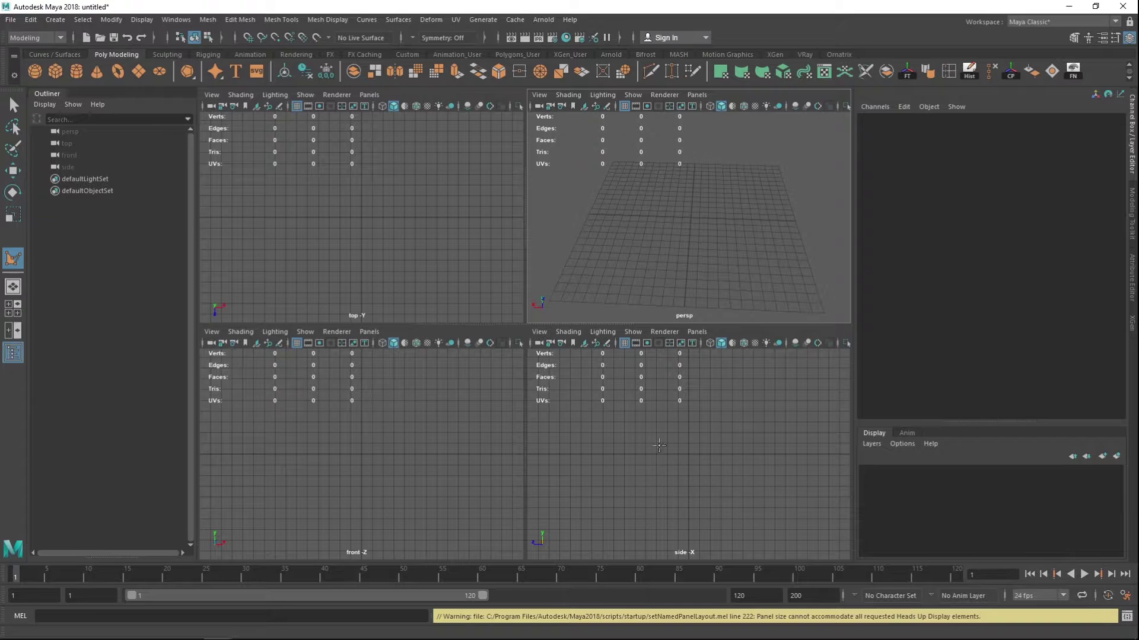
pyautogui.press('space')
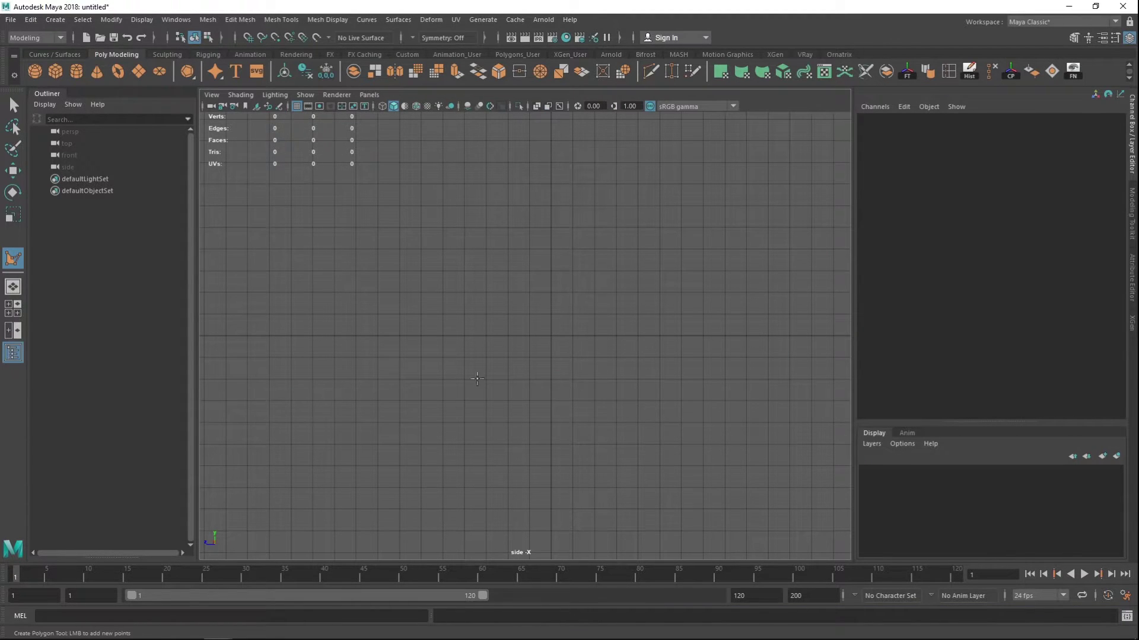
pyautogui.press('space')
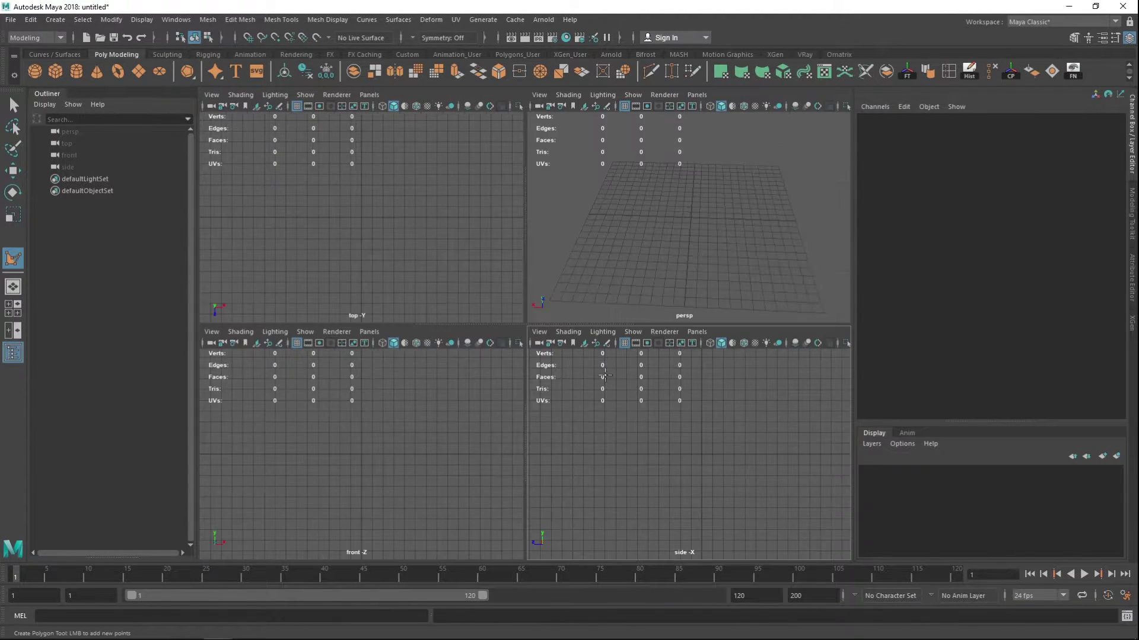
pyautogui.press('space')
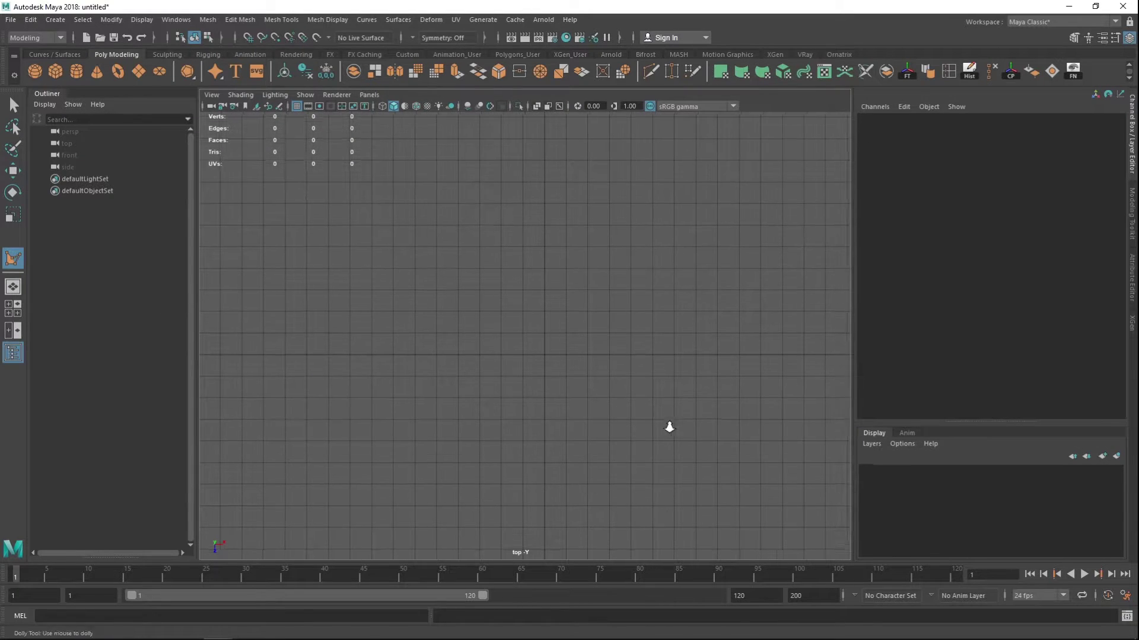
pyautogui.keyDown('alt'); pyautogui.moveTo(591, 363); pyautogui.dragTo(575, 315, button='right'); pyautogui.keyUp('alt')
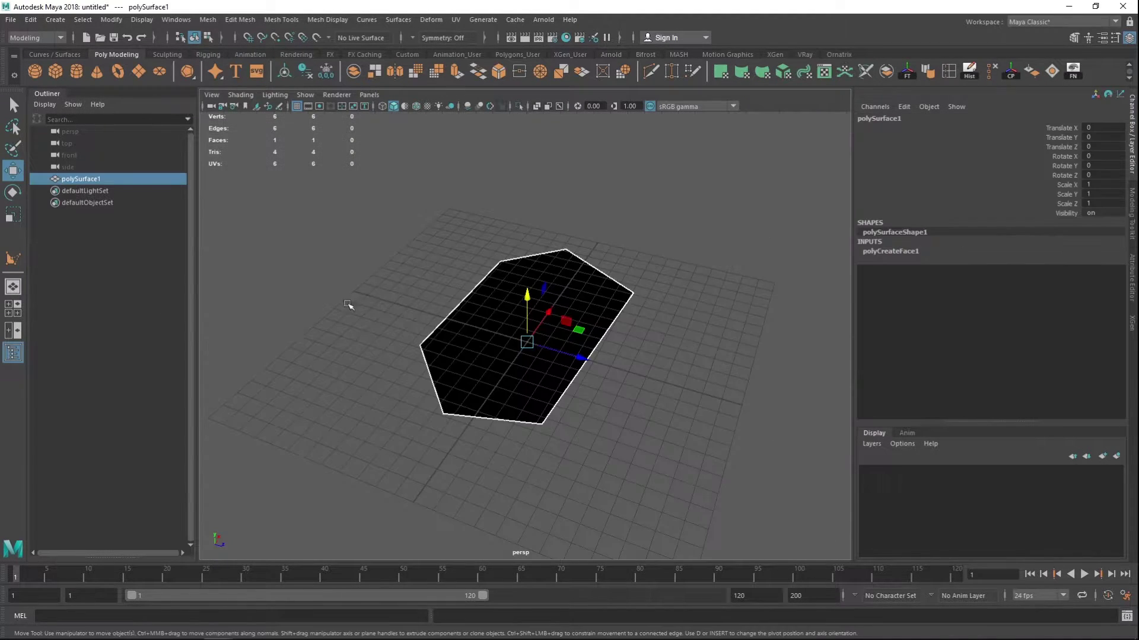
# - Rotate the polygon upright to about 87 degrees in X and extrude its face to give it thickness
pyautogui.keyDown('alt'); pyautogui.moveTo(350, 305); pyautogui.dragTo(483, 385); pyautogui.keyUp('alt')
pyautogui.press('e')
pyautogui.hotkey('ctrl', 'e')
pyautogui.press('w')
pyautogui.click(681, 407)
pyautogui.keyDown('alt'); pyautogui.moveTo(681, 407); pyautogui.dragTo(597, 359); pyautogui.keyUp('alt')
pyautogui.click(590, 341)
pyautogui.keyDown('alt'); pyautogui.moveTo(685, 366); pyautogui.dragTo(509, 382); pyautogui.keyUp('alt')
# - Extrude the slab's large face again, scaling it inward and moving it out so the sides taper, and reselect the whole object
pyautogui.click(458, 73)
pyautogui.press('r')
pyautogui.press('w')
pyautogui.moveTo(584, 406); pyautogui.dragTo(652, 445)
pyautogui.click(691, 437)
pyautogui.rightClick(579, 339)
pyautogui.click(582, 343)
pyautogui.keyDown('alt'); pyautogui.moveTo(584, 344); pyautogui.dragTo(696, 280); pyautogui.keyUp('alt')
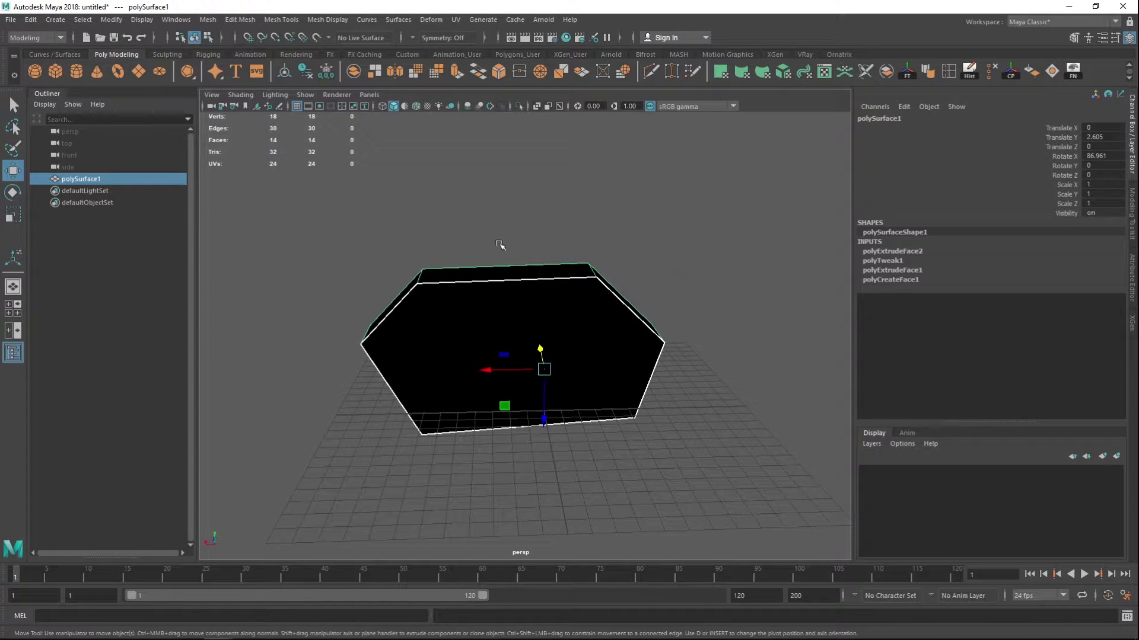
# - Cut an edge with Multi-Cut across the large untapered face, joining its two opposite side corners
pyautogui.keyDown('alt'); pyautogui.moveTo(567, 216); pyautogui.dragTo(598, 316); pyautogui.keyUp('alt')
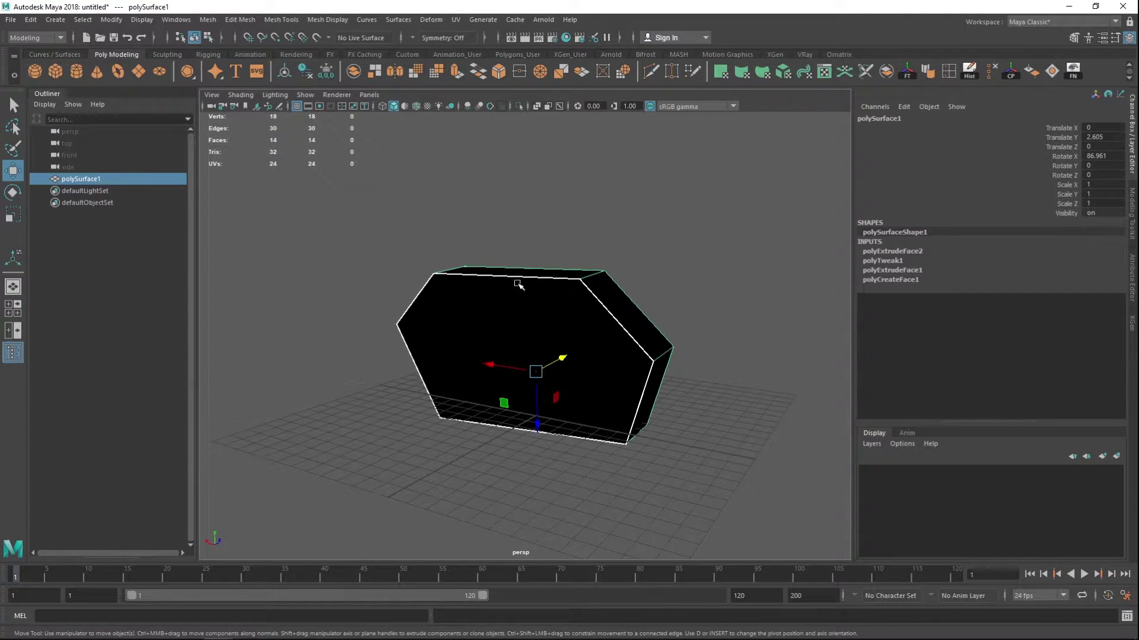
pyautogui.keyDown('alt'); pyautogui.moveTo(621, 191); pyautogui.dragTo(671, 170); pyautogui.keyUp('alt')
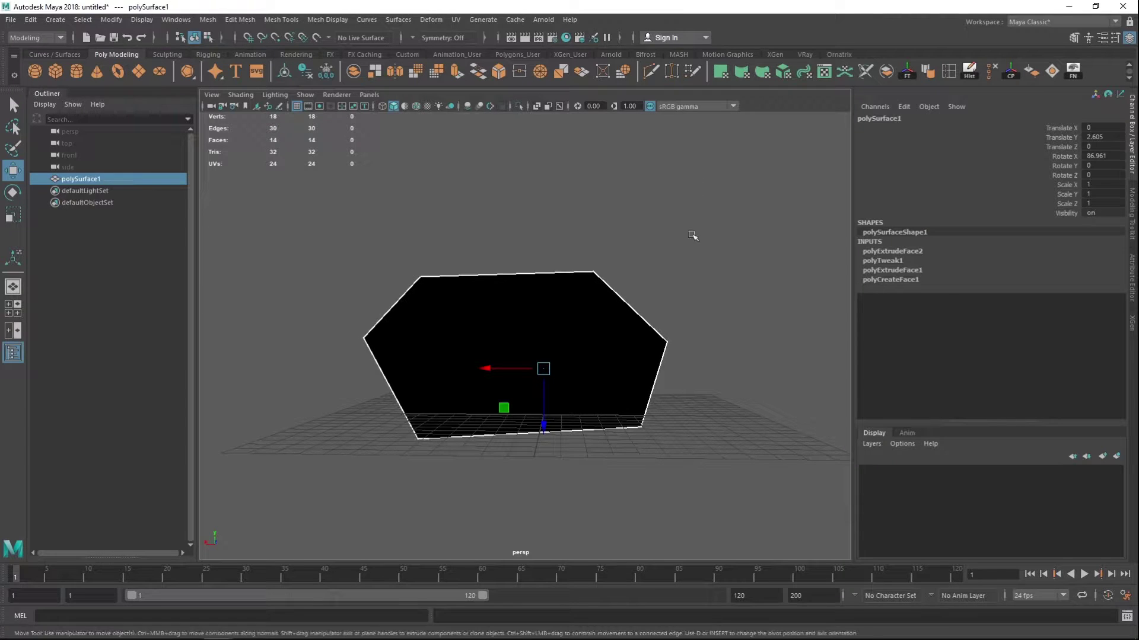
pyautogui.click(651, 72)
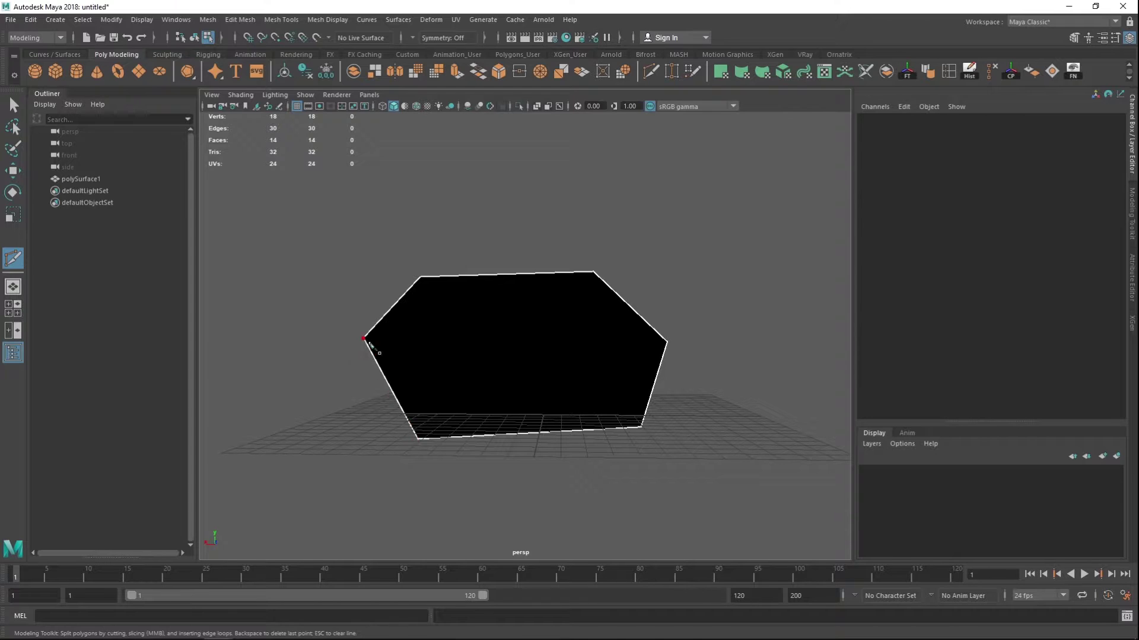
pyautogui.keyDown('alt'); pyautogui.moveTo(328, 242); pyautogui.dragTo(390, 216, button='middle'); pyautogui.keyUp('alt')
pyautogui.scroll(3, 433, 304)
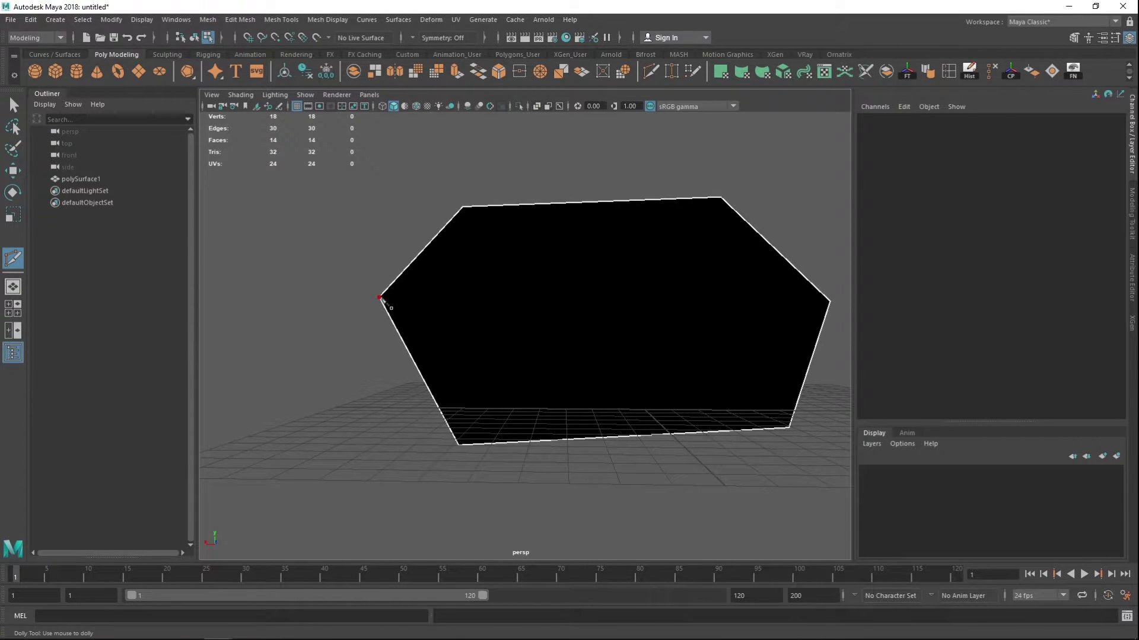
pyautogui.keyDown('alt'); pyautogui.moveTo(326, 316); pyautogui.dragTo(405, 298); pyautogui.keyUp('alt')
pyautogui.click(377, 296)
pyautogui.keyDown('alt'); pyautogui.moveTo(567, 377); pyautogui.dragTo(802, 396); pyautogui.keyUp('alt')
pyautogui.click(802, 400)
pyautogui.press('Return')
# - Cut a matching edge across the smaller tapered face on the other side, joining its two side corners
pyautogui.keyDown('alt'); pyautogui.moveTo(669, 353); pyautogui.dragTo(587, 331); pyautogui.keyUp('alt')
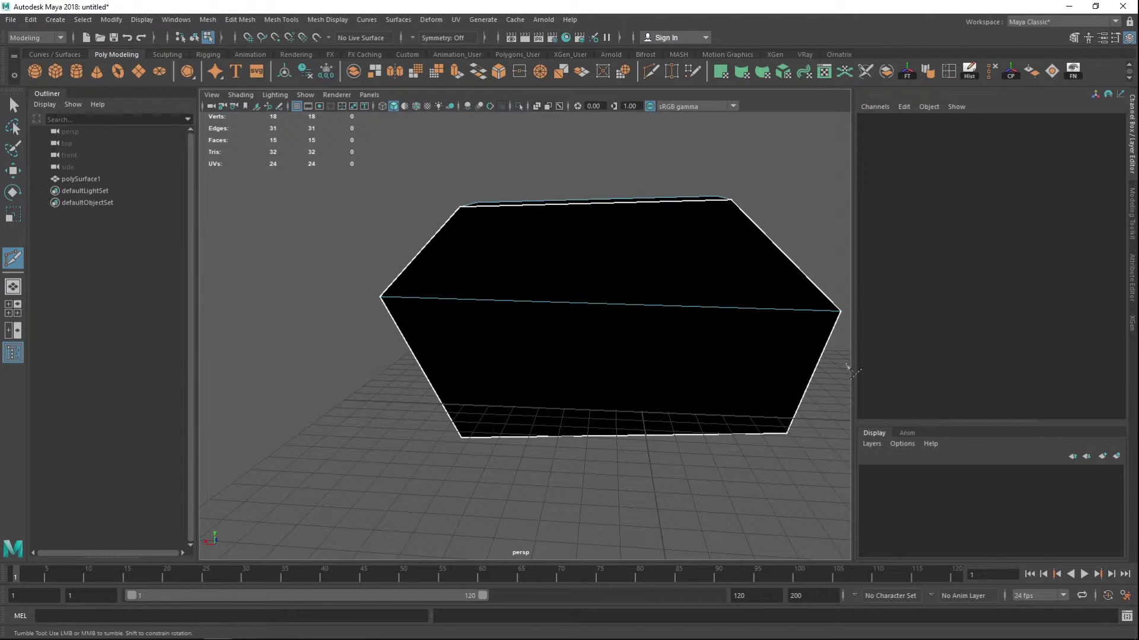
pyautogui.keyDown('alt'); pyautogui.moveTo(706, 343); pyautogui.dragTo(363, 313); pyautogui.keyUp('alt')
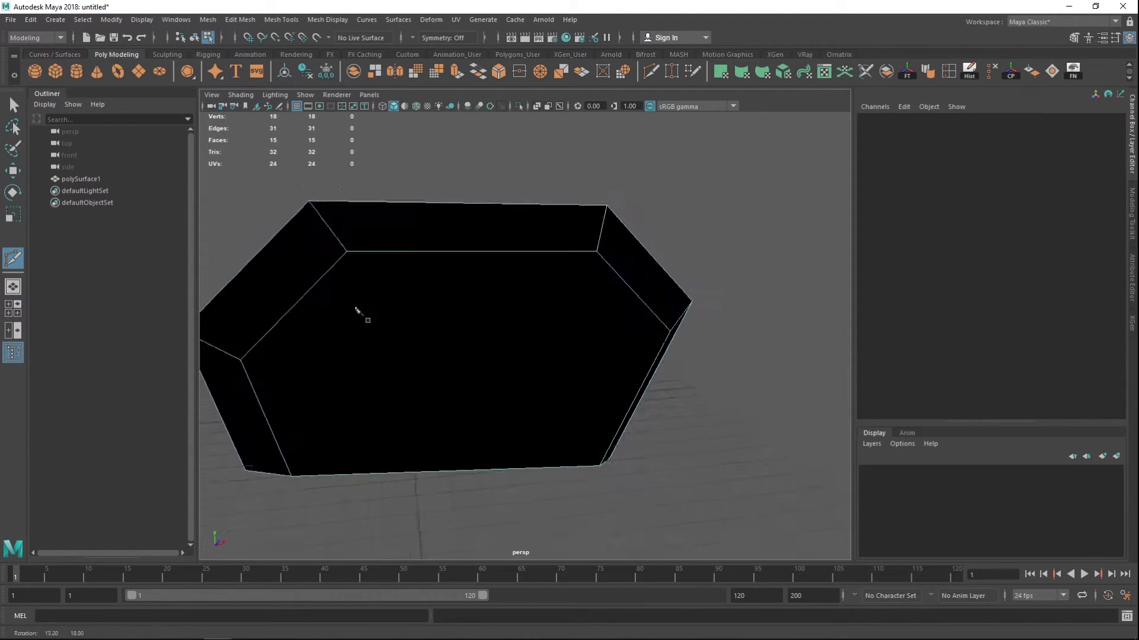
pyautogui.keyDown('alt'); pyautogui.moveTo(364, 312); pyautogui.dragTo(400, 290, button='middle'); pyautogui.keyUp('alt')
pyautogui.click(326, 345)
pyautogui.click(746, 334)
# - Cut the tapered face from an upper corner through the middle edge to a lower corner and leave the Multi-Cut tool
pyautogui.keyDown('alt'); pyautogui.moveTo(546, 351); pyautogui.dragTo(432, 326); pyautogui.keyUp('alt')
pyautogui.click(453, 301)
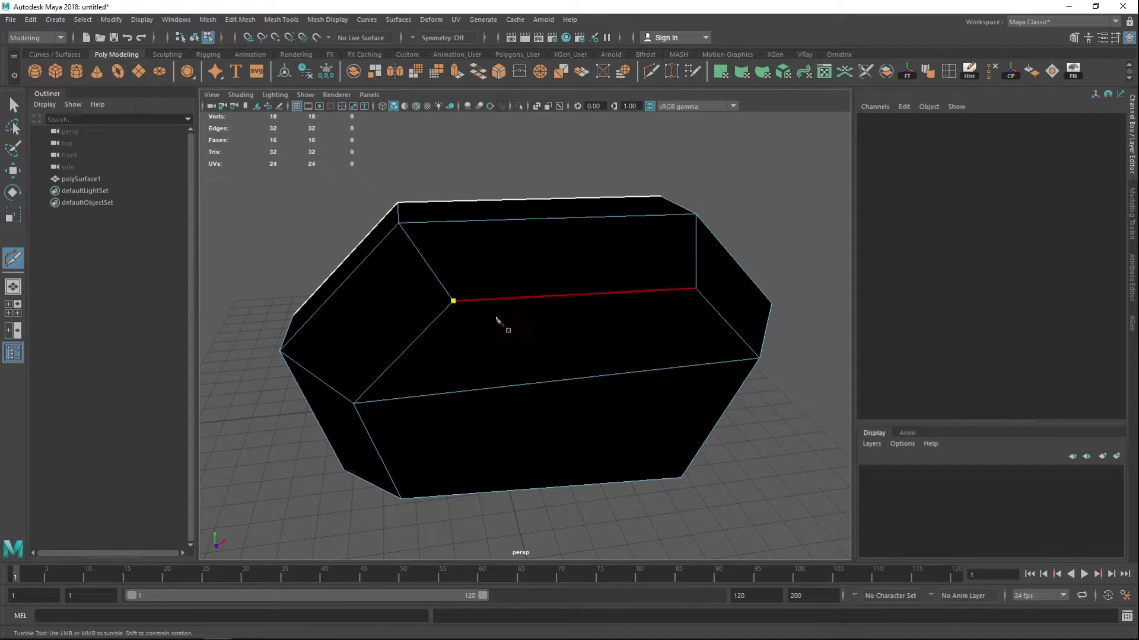
pyautogui.click(548, 383)
pyautogui.keyDown('alt'); pyautogui.moveTo(617, 473); pyautogui.dragTo(528, 380); pyautogui.keyUp('alt')
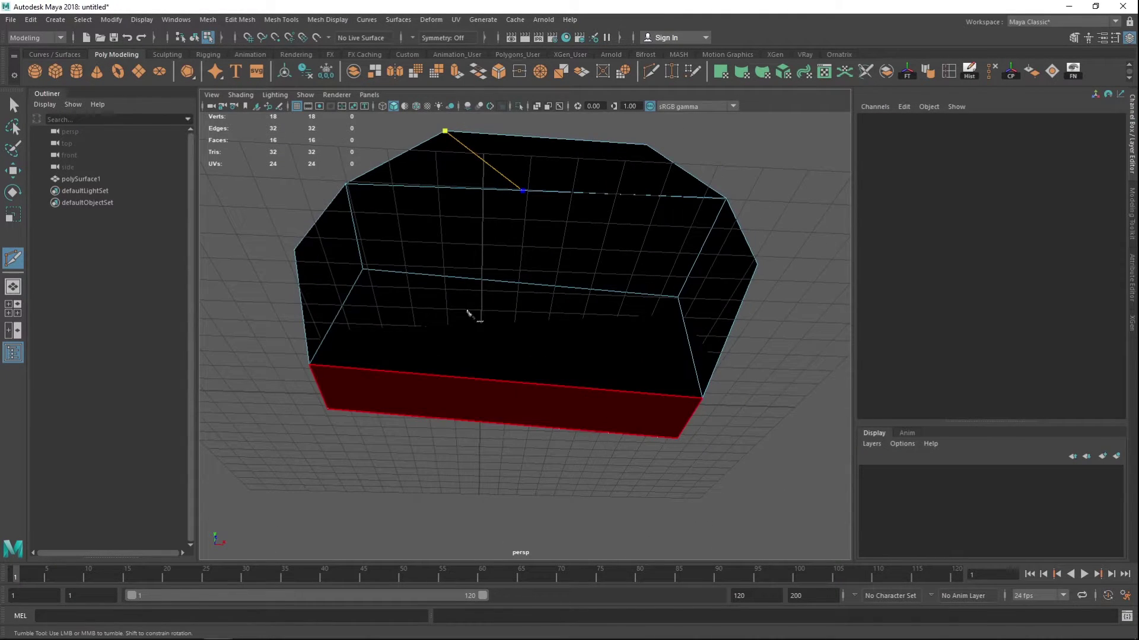
pyautogui.click(368, 271)
pyautogui.keyDown('alt'); pyautogui.moveTo(539, 234); pyautogui.dragTo(648, 267); pyautogui.keyUp('alt')
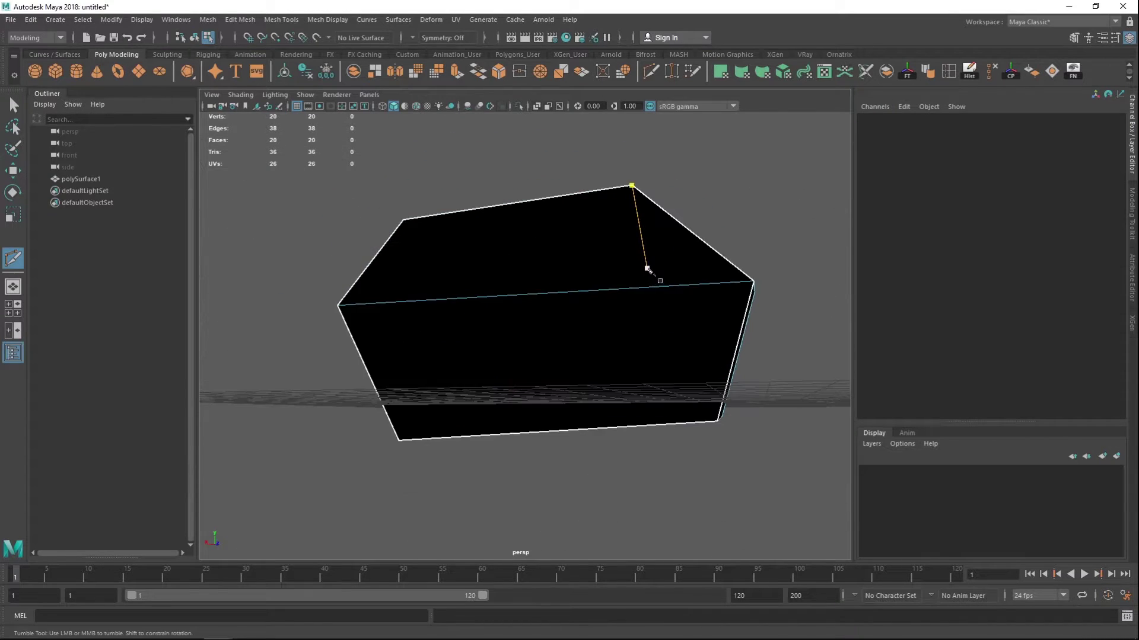
pyautogui.press('w')
# - Create a polygon cube and move it to about -4.77 in Z, beside the black model, as a shading comparison
pyautogui.keyDown('alt'); pyautogui.moveTo(734, 207); pyautogui.dragTo(657, 240); pyautogui.keyUp('alt')
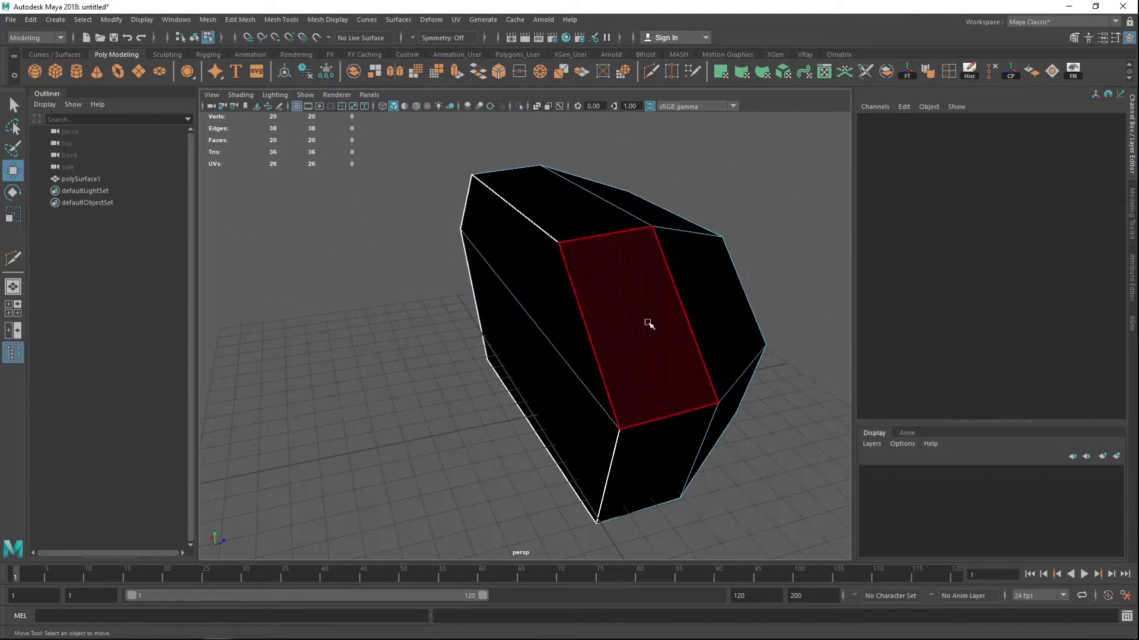
pyautogui.keyDown('alt'); pyautogui.moveTo(691, 224); pyautogui.dragTo(564, 226, button='right'); pyautogui.keyUp('alt')
pyautogui.keyDown('alt'); pyautogui.moveTo(564, 226); pyautogui.dragTo(578, 273); pyautogui.keyUp('alt')
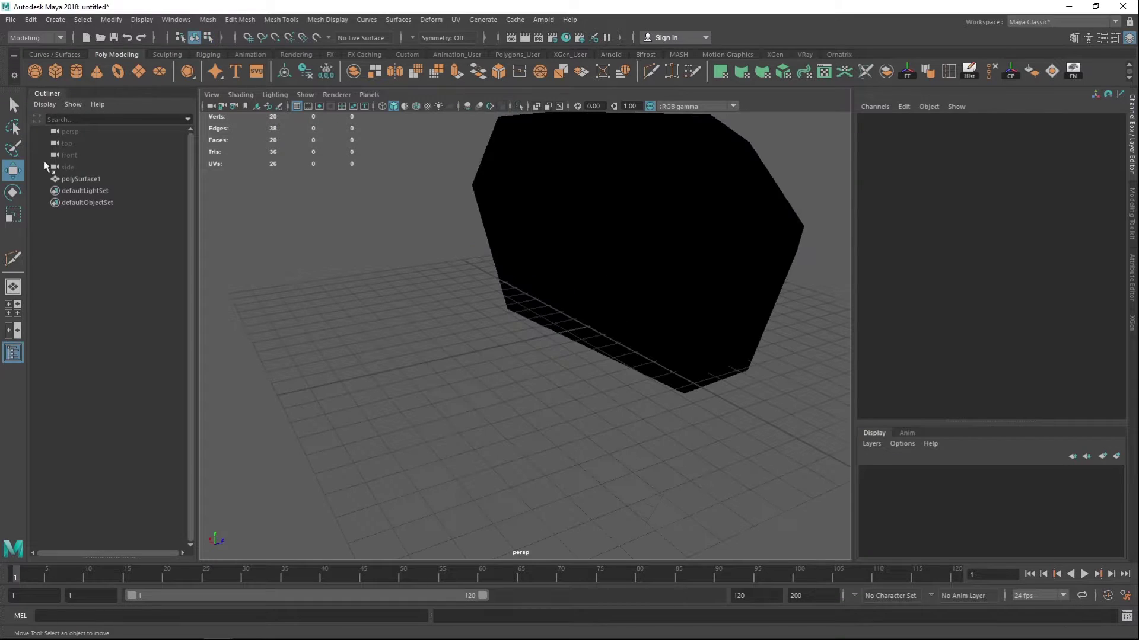
pyautogui.click(56, 74)
pyautogui.keyDown('alt'); pyautogui.moveTo(585, 403); pyautogui.dragTo(561, 433); pyautogui.keyUp('alt')
pyautogui.moveTo(651, 324); pyautogui.dragTo(541, 344)
pyautogui.keyDown('alt'); pyautogui.moveTo(408, 410); pyautogui.dragTo(460, 393); pyautogui.keyUp('alt')
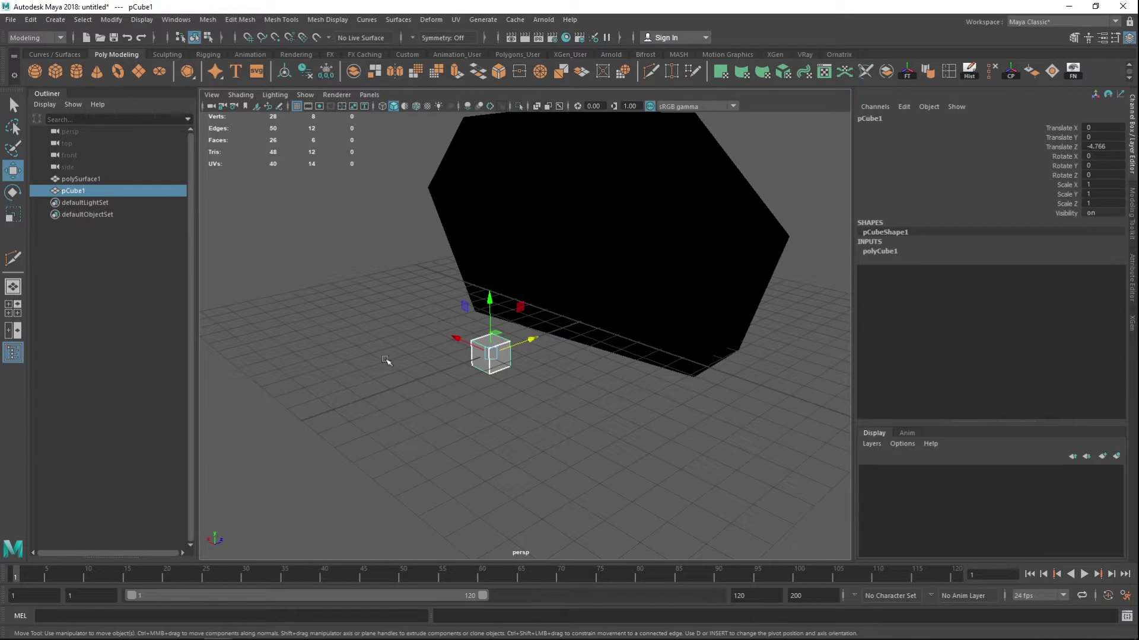
pyautogui.keyDown('alt'); pyautogui.moveTo(535, 387); pyautogui.dragTo(472, 398); pyautogui.keyUp('alt')
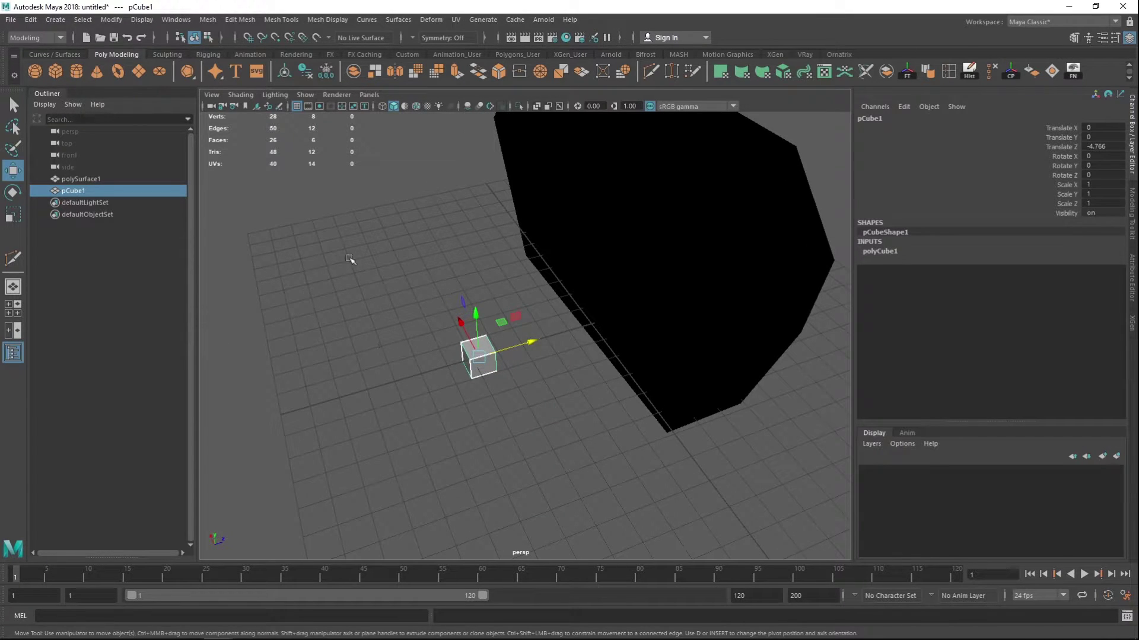
pyautogui.keyDown('alt'); pyautogui.moveTo(570, 361); pyautogui.dragTo(501, 279); pyautogui.keyUp('alt')
# - Reverse the normals of the black polygon model so its faces point outward
pyautogui.click(585, 274)
pyautogui.keyDown('alt'); pyautogui.moveTo(584, 275); pyautogui.dragTo(600, 292); pyautogui.keyUp('alt')
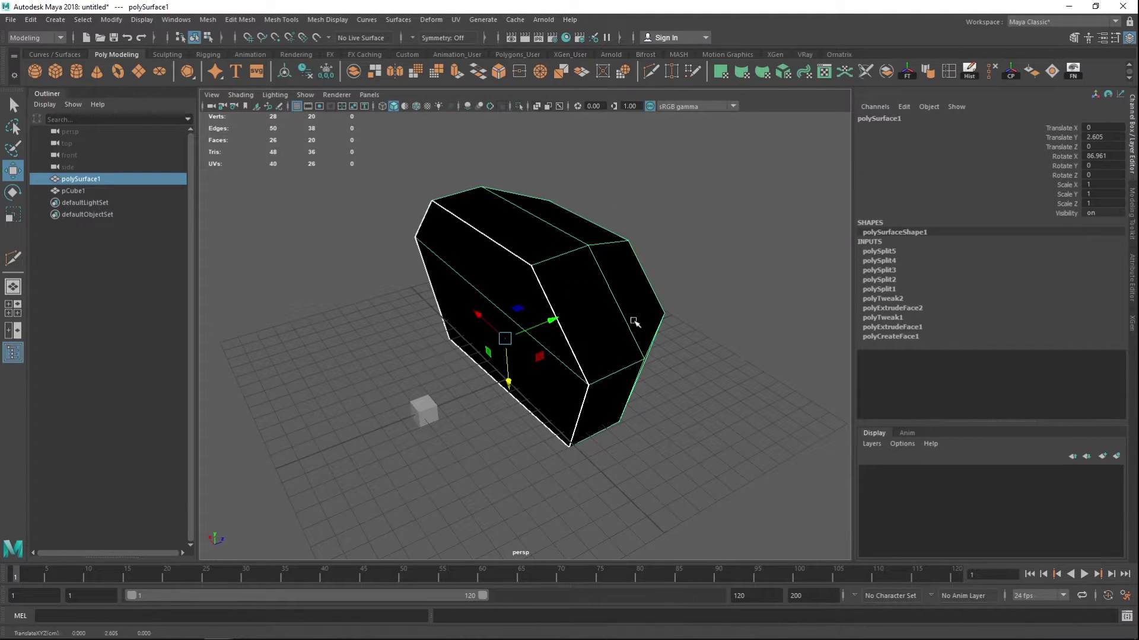
pyautogui.keyDown('alt'); pyautogui.moveTo(676, 276); pyautogui.dragTo(599, 338); pyautogui.keyUp('alt')
pyautogui.keyDown('alt'); pyautogui.moveTo(589, 488); pyautogui.dragTo(587, 356); pyautogui.keyUp('alt')
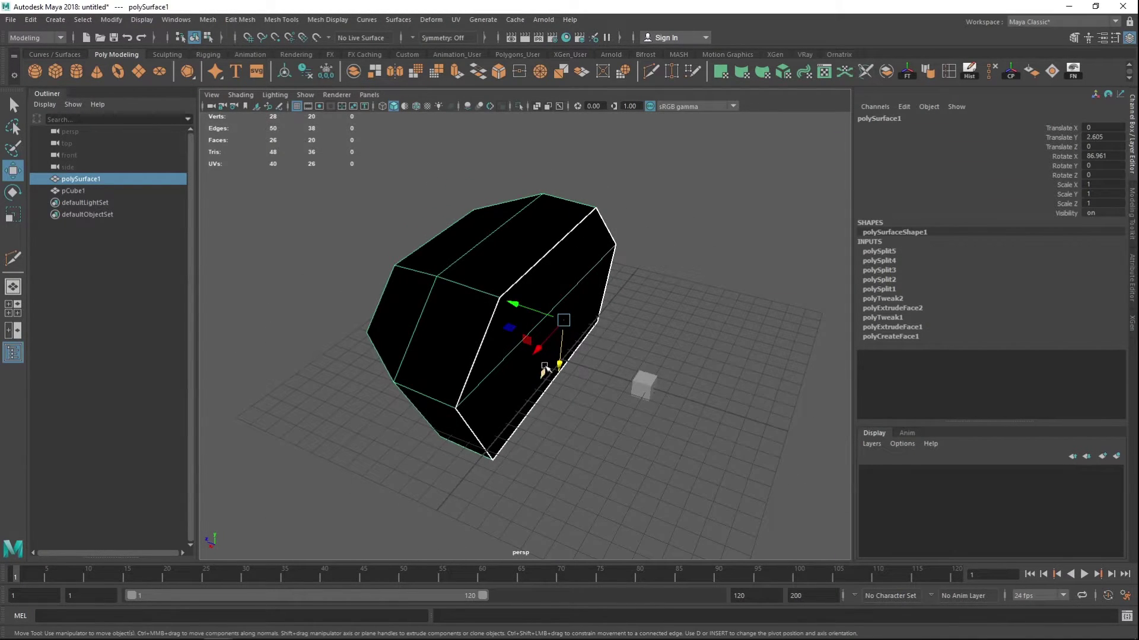
pyautogui.keyDown('alt'); pyautogui.moveTo(686, 285); pyautogui.dragTo(550, 275); pyautogui.keyUp('alt')
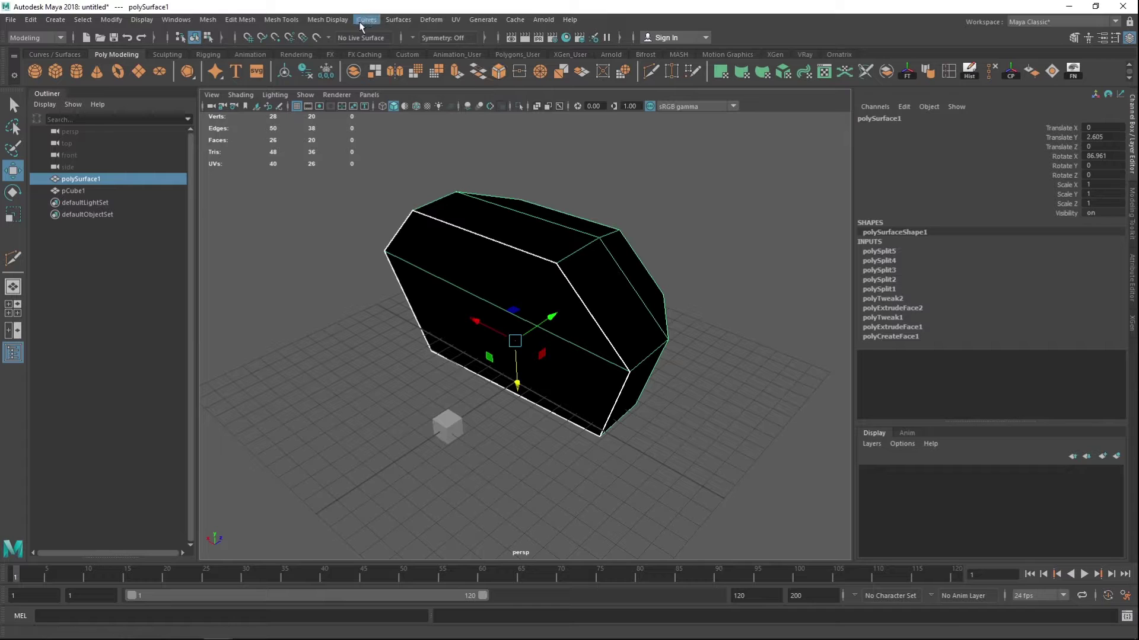
pyautogui.click(343, 21)
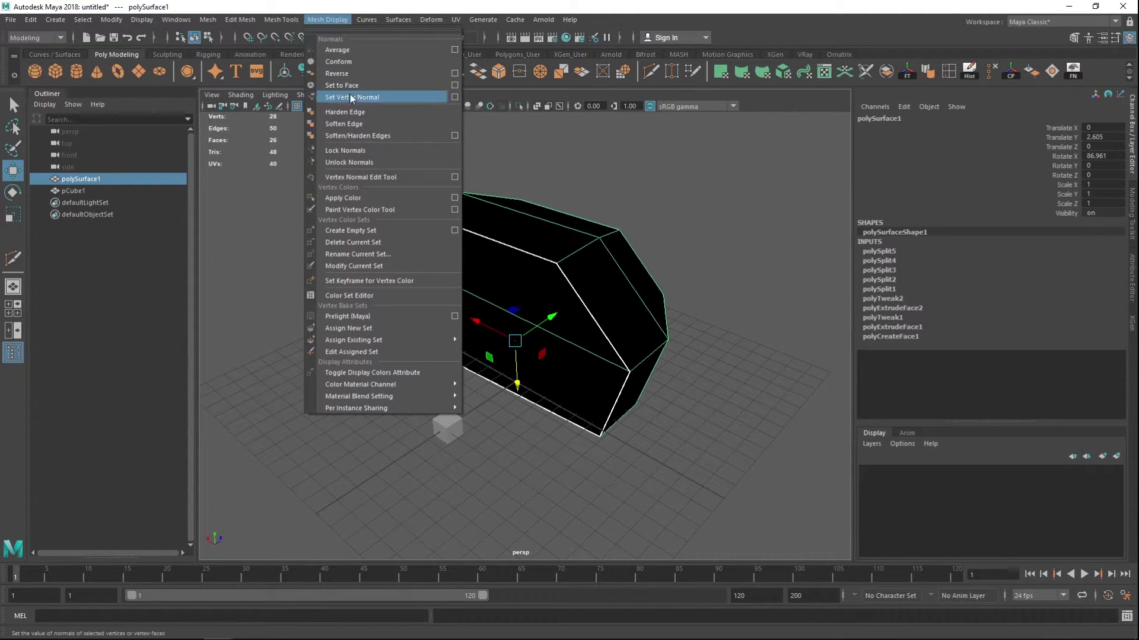
pyautogui.click(351, 74)
pyautogui.click(719, 279)
# - Delete the comparison cube beside the model
pyautogui.keyDown('alt'); pyautogui.moveTo(682, 379); pyautogui.dragTo(806, 389); pyautogui.keyUp('alt')
pyautogui.click(516, 300)
pyautogui.keyDown('alt'); pyautogui.moveTo(516, 308); pyautogui.dragTo(439, 409); pyautogui.keyUp('alt')
pyautogui.click(428, 409)
pyautogui.press('Delete')
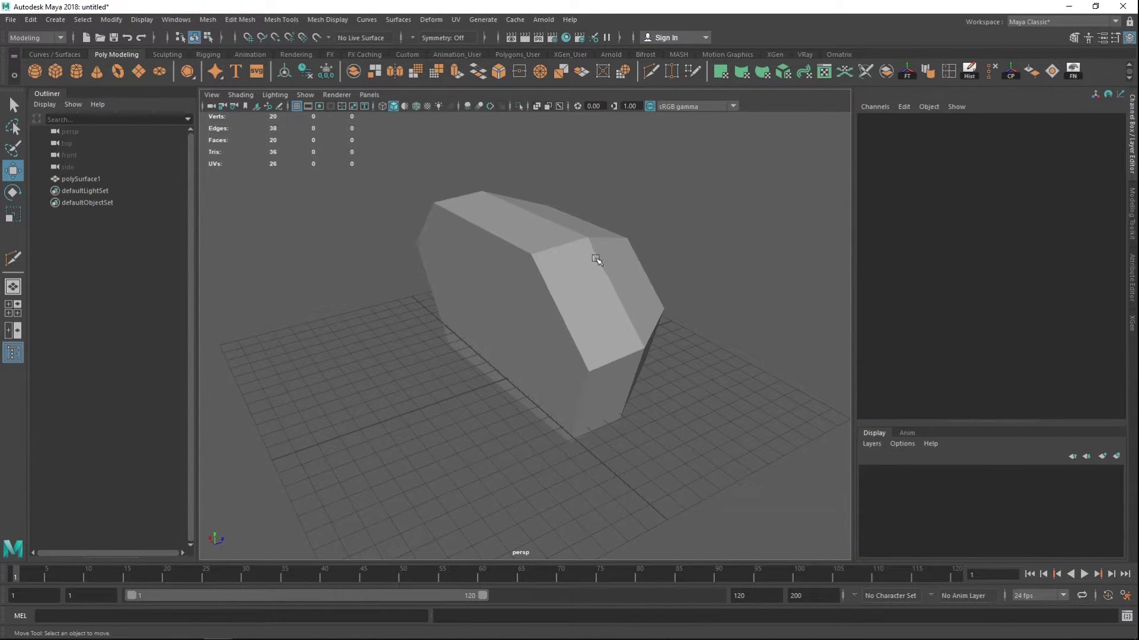
# - Switch the model to face selection and select the long upper face next to the large untapered face
pyautogui.keyDown('alt'); pyautogui.moveTo(565, 276); pyautogui.dragTo(618, 277); pyautogui.keyUp('alt')
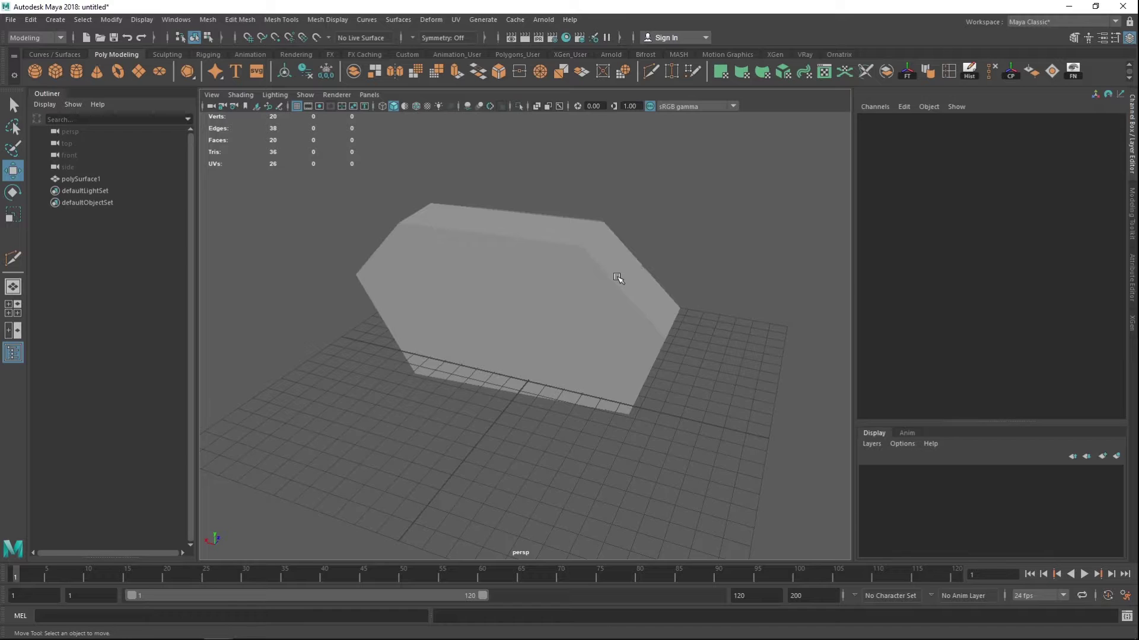
pyautogui.keyDown('alt'); pyautogui.moveTo(580, 239); pyautogui.dragTo(633, 254); pyautogui.keyUp('alt')
pyautogui.click(633, 254)
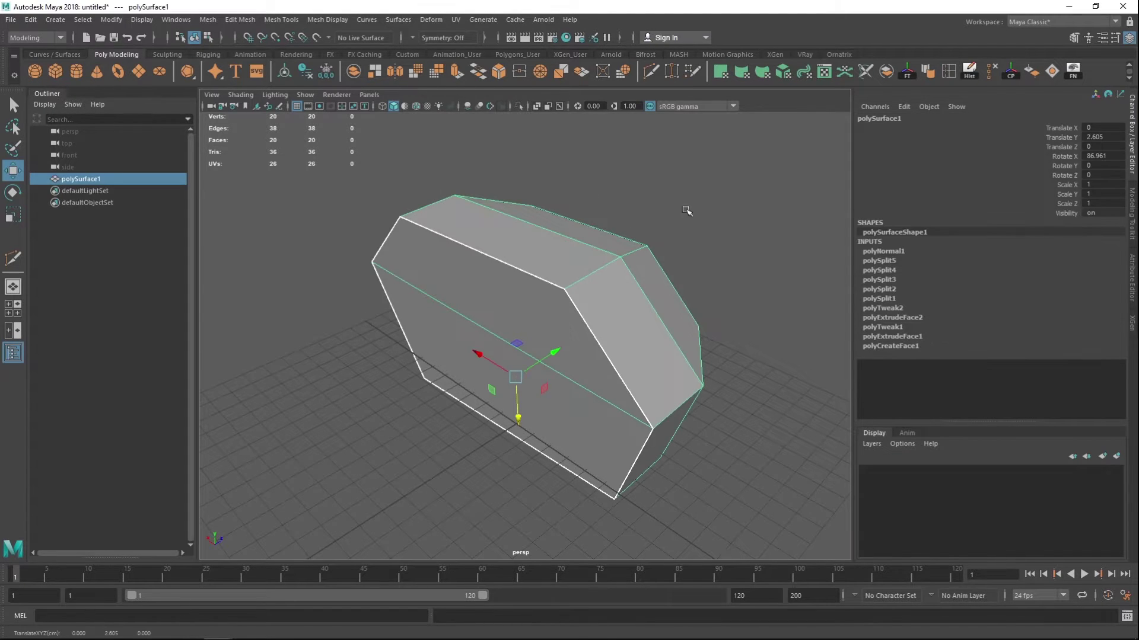
pyautogui.click(647, 191)
pyautogui.click(550, 251)
pyautogui.moveTo(501, 228); pyautogui.dragTo(506, 251, button='right')
pyautogui.click(509, 245)
pyautogui.keyDown('alt'); pyautogui.moveTo(656, 167); pyautogui.dragTo(655, 214, button='middle'); pyautogui.keyUp('alt')
pyautogui.keyDown('alt'); pyautogui.moveTo(655, 214); pyautogui.dragTo(649, 282, button='right'); pyautogui.keyUp('alt')
pyautogui.keyDown('alt'); pyautogui.moveTo(650, 283); pyautogui.dragTo(626, 279); pyautogui.keyUp('alt')
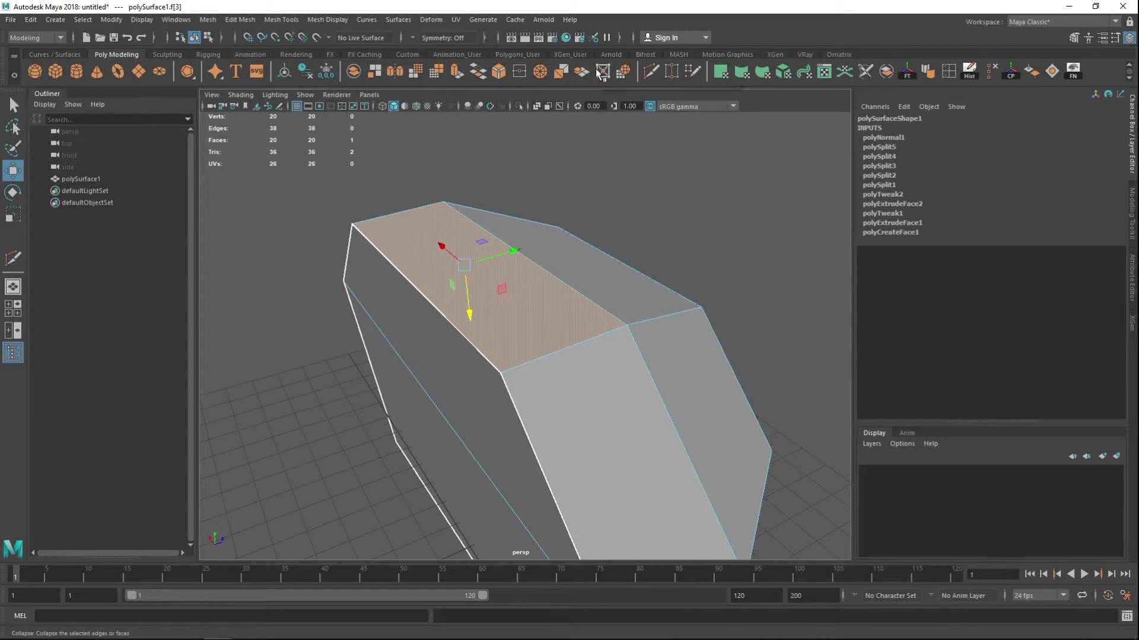
pyautogui.keyDown('alt'); pyautogui.moveTo(596, 226); pyautogui.dragTo(528, 203); pyautogui.keyUp('alt')
pyautogui.keyDown('alt'); pyautogui.moveTo(617, 176); pyautogui.dragTo(522, 196); pyautogui.keyUp('alt')
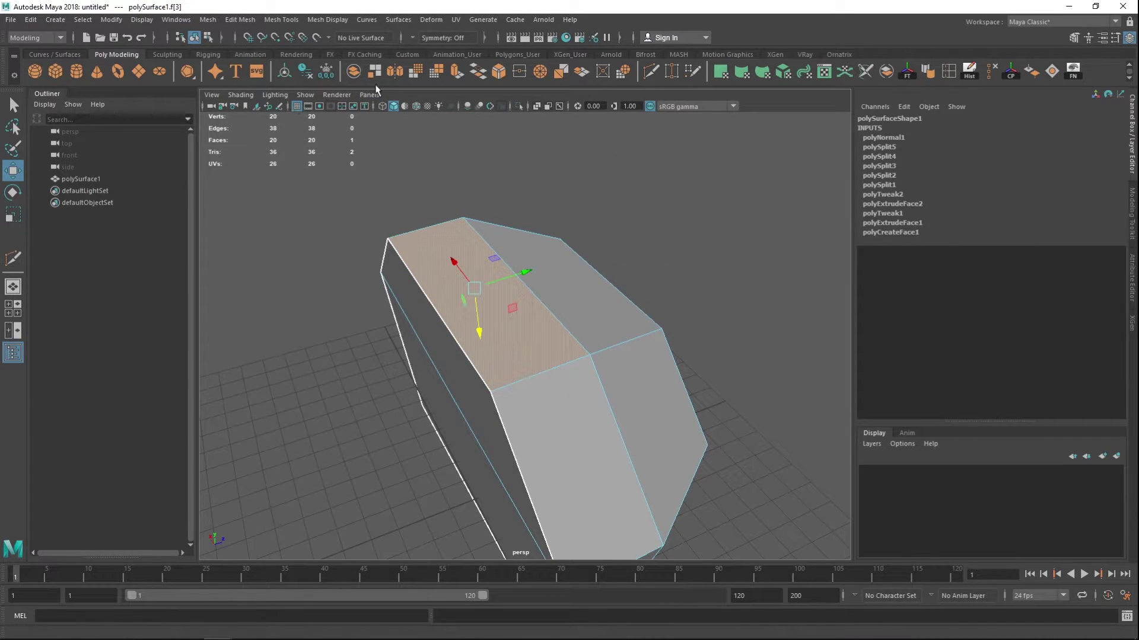
pyautogui.keyDown('alt'); pyautogui.moveTo(514, 229); pyautogui.dragTo(609, 212); pyautogui.keyUp('alt')
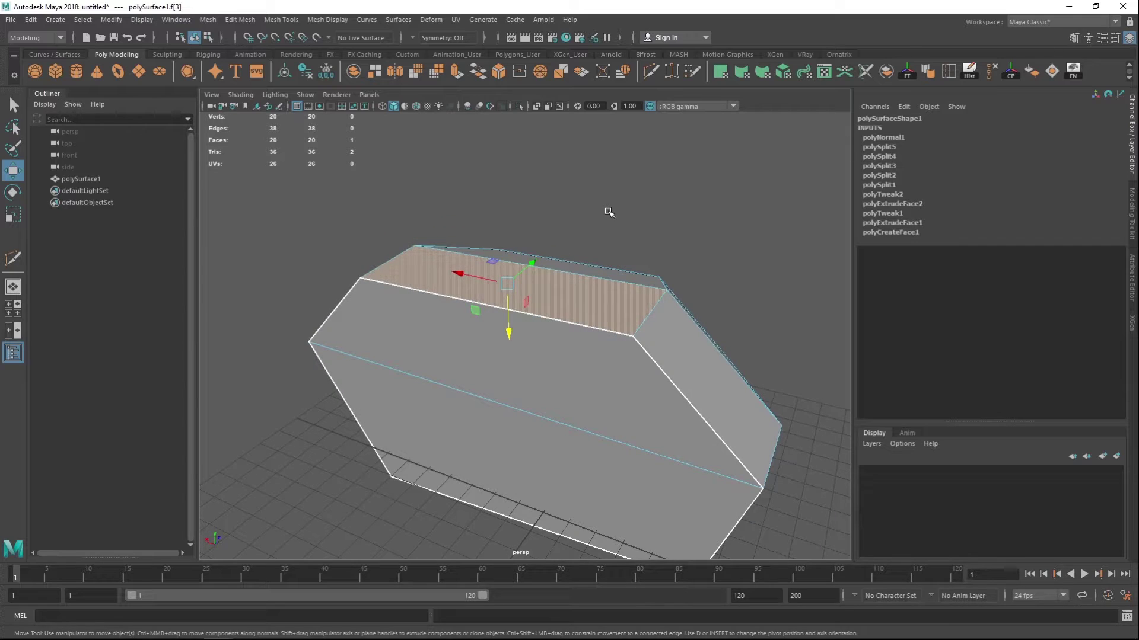
# - Extract the selected long upper face from the model
pyautogui.keyDown('alt'); pyautogui.moveTo(590, 286); pyautogui.dragTo(442, 169); pyautogui.keyUp('alt')
pyautogui.keyDown('alt'); pyautogui.moveTo(580, 246); pyautogui.dragTo(439, 221); pyautogui.keyUp('alt')
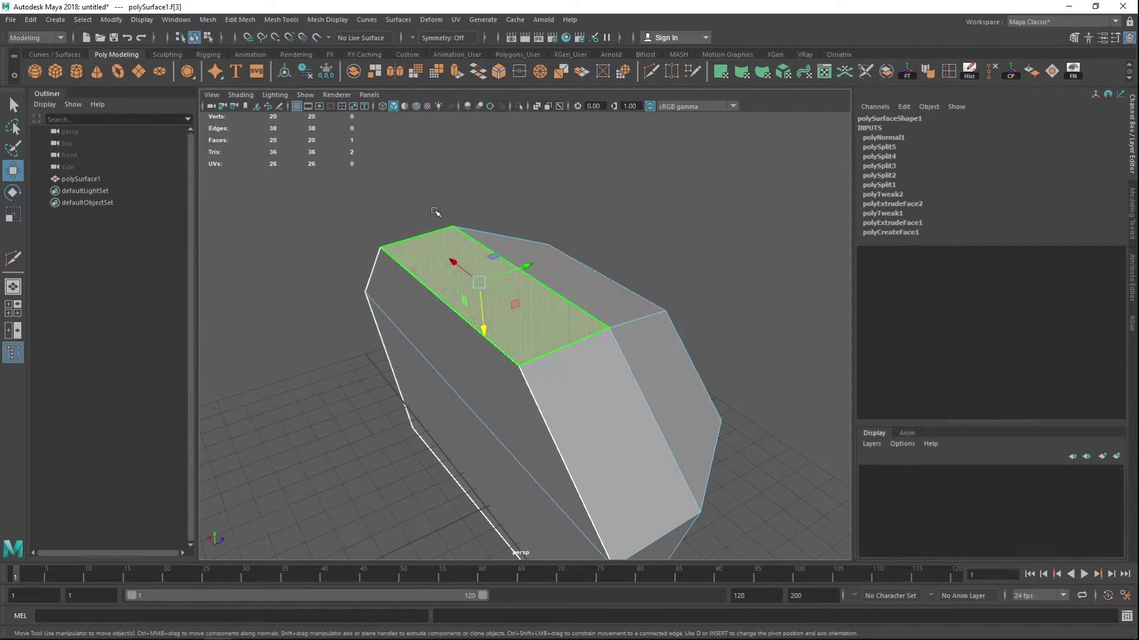
pyautogui.click(374, 73)
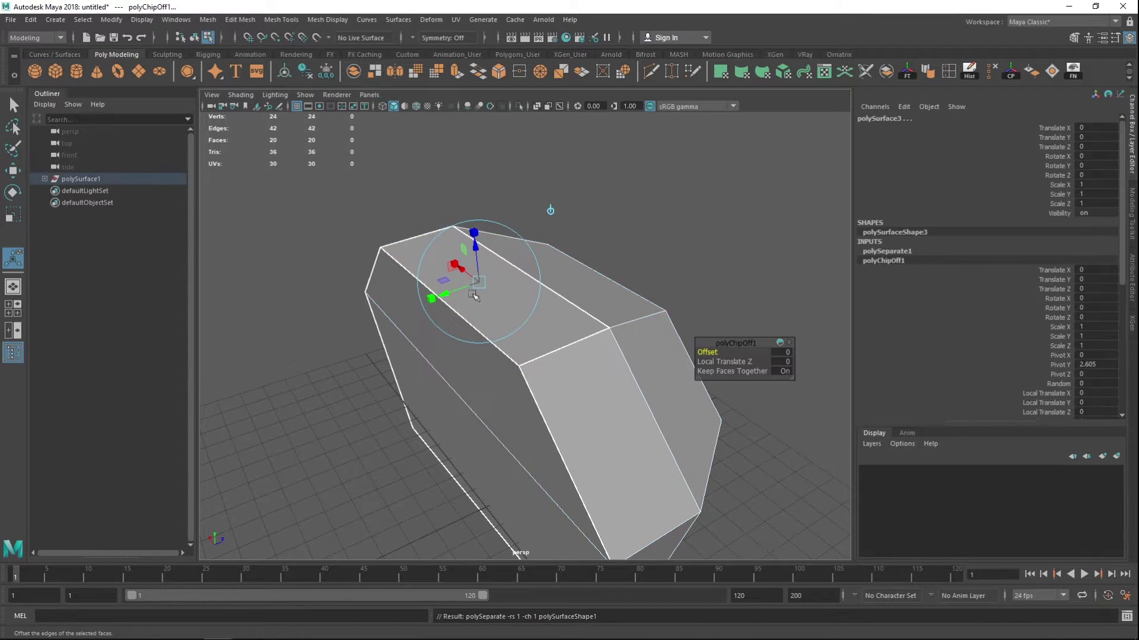
# - Select the extracted face as its own object and move it above the body to about -5.09 in Z
pyautogui.press('w')
pyautogui.keyDown('alt'); pyautogui.moveTo(529, 227); pyautogui.dragTo(549, 255); pyautogui.keyUp('alt')
pyautogui.moveTo(517, 481); pyautogui.dragTo(514, 379)
pyautogui.hotkey('ctrl', 'z')
pyautogui.click(622, 199)
pyautogui.click(555, 297)
pyautogui.keyDown('alt'); pyautogui.moveTo(555, 296); pyautogui.dragTo(585, 297); pyautogui.keyUp('alt')
pyautogui.moveTo(508, 285); pyautogui.dragTo(641, 191, button='right')
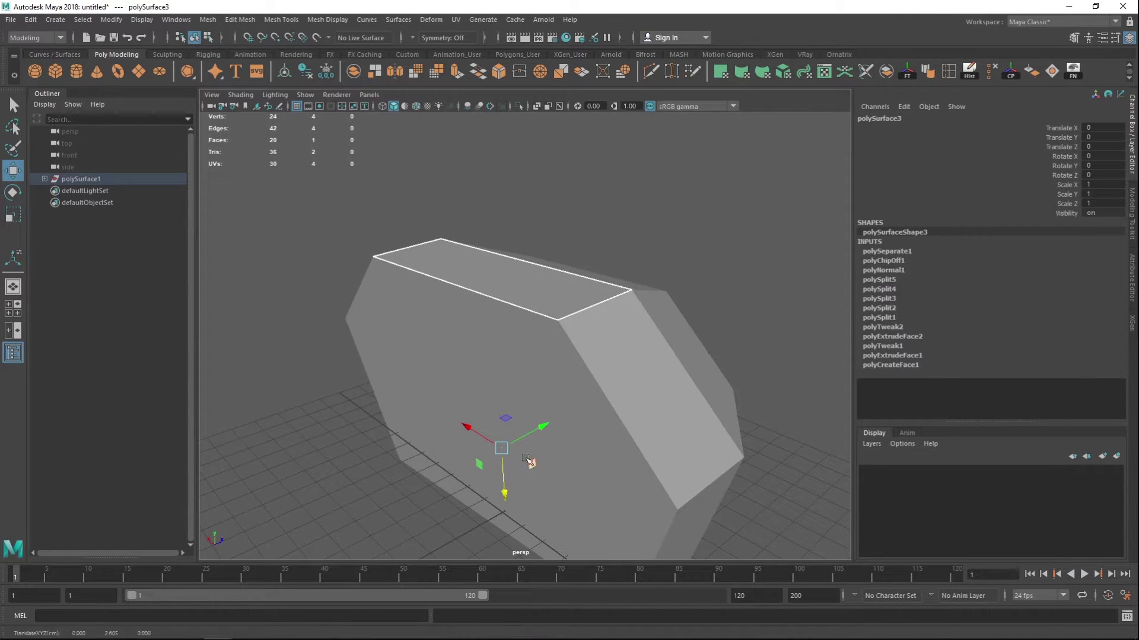
pyautogui.moveTo(504, 477); pyautogui.dragTo(483, 317)
pyautogui.scroll(-4, 537, 356)
pyautogui.keyDown('alt'); pyautogui.moveTo(663, 289); pyautogui.dragTo(670, 351, button='middle'); pyautogui.keyUp('alt')
pyautogui.scroll(3, 670, 351)
pyautogui.keyDown('alt'); pyautogui.moveTo(669, 351); pyautogui.dragTo(627, 327); pyautogui.keyUp('alt')
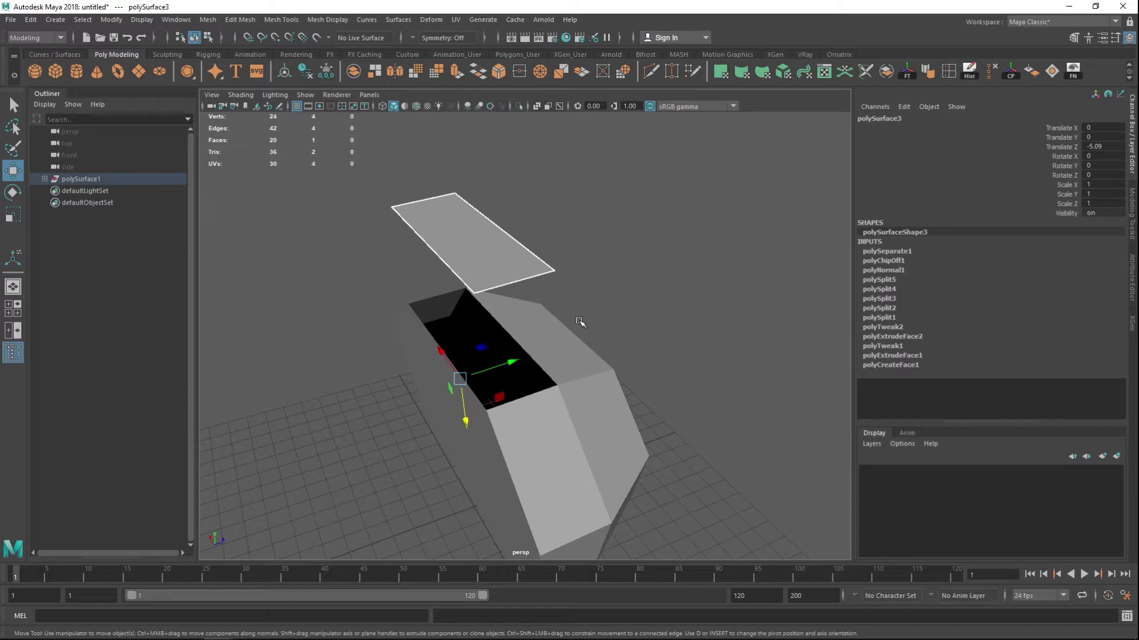
# - Undo the move and the extraction of the upper face
pyautogui.hotkey('ctrl', 'z')
pyautogui.hotkey('ctrl', 'z')
pyautogui.hotkey('ctrl', 'z')
# - Reselect the model's long upper face in face selection and duplicate it
pyautogui.moveTo(490, 289); pyautogui.dragTo(493, 326, button='right')
pyautogui.click(493, 313)
pyautogui.click(493, 312)
pyautogui.click(669, 212)
pyautogui.hotkey('ctrl', 'z')
pyautogui.keyDown('alt'); pyautogui.moveTo(671, 213); pyautogui.dragTo(612, 110); pyautogui.keyUp('alt')
pyautogui.click(582, 72)
pyautogui.click(689, 305)
# - Return to object mode and move the duplicated face above the body to about -4.88 in Z
pyautogui.moveTo(485, 362); pyautogui.dragTo(624, 203, button='right')
pyautogui.moveTo(522, 345); pyautogui.dragTo(671, 194, button='right')
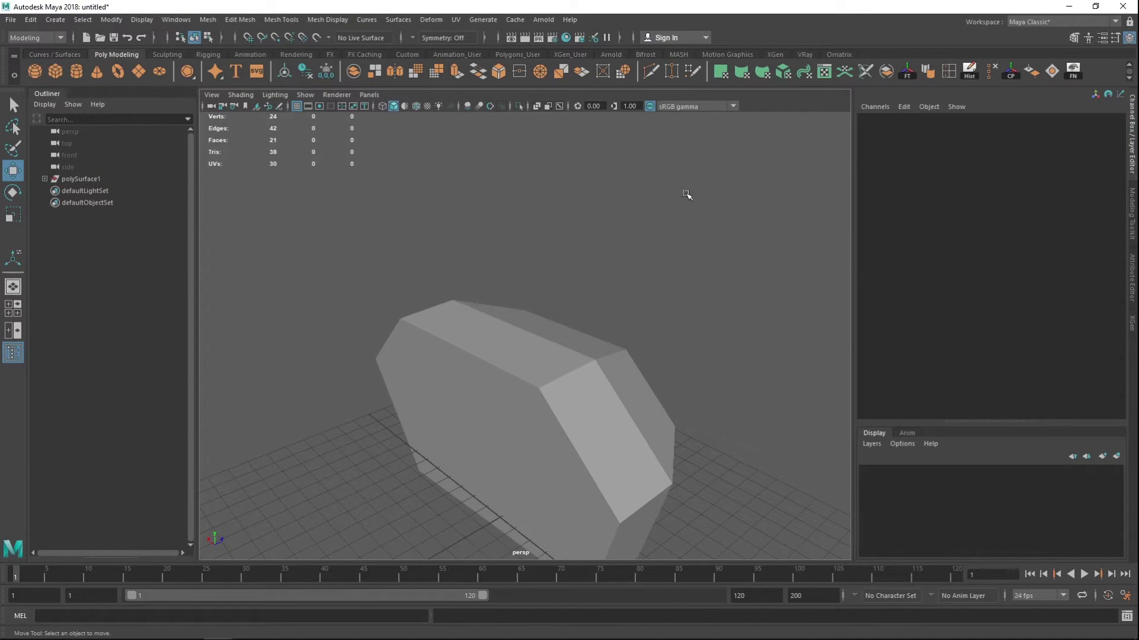
pyautogui.keyDown('alt'); pyautogui.moveTo(541, 344); pyautogui.dragTo(607, 281, button='middle'); pyautogui.keyUp('alt')
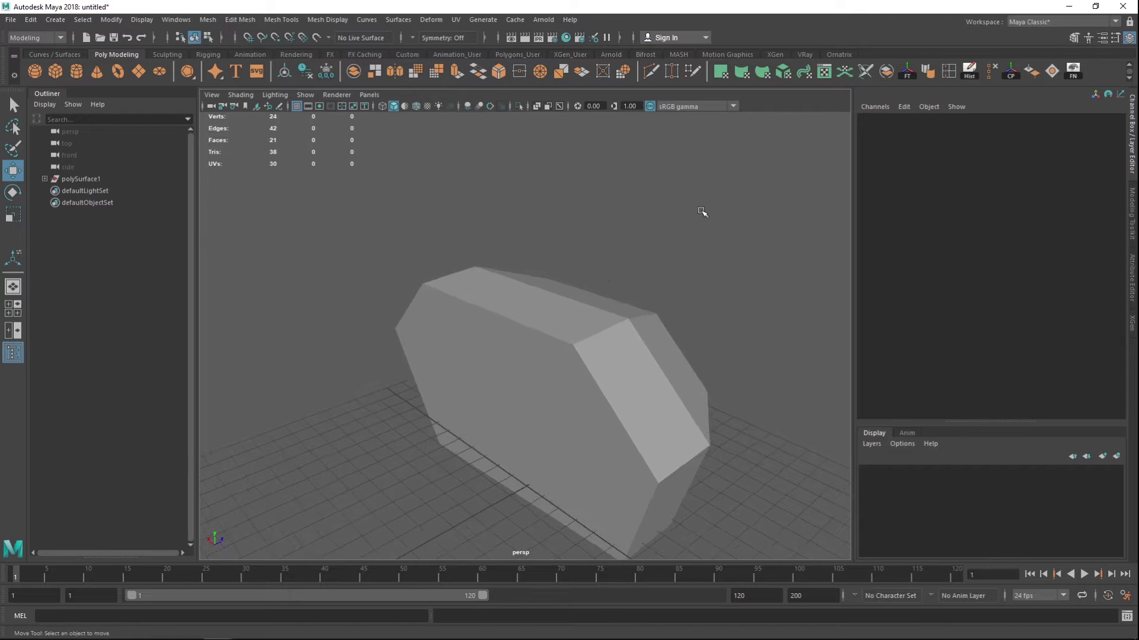
pyautogui.click(556, 287)
pyautogui.keyDown('alt'); pyautogui.moveTo(527, 315); pyautogui.dragTo(534, 469); pyautogui.keyUp('alt')
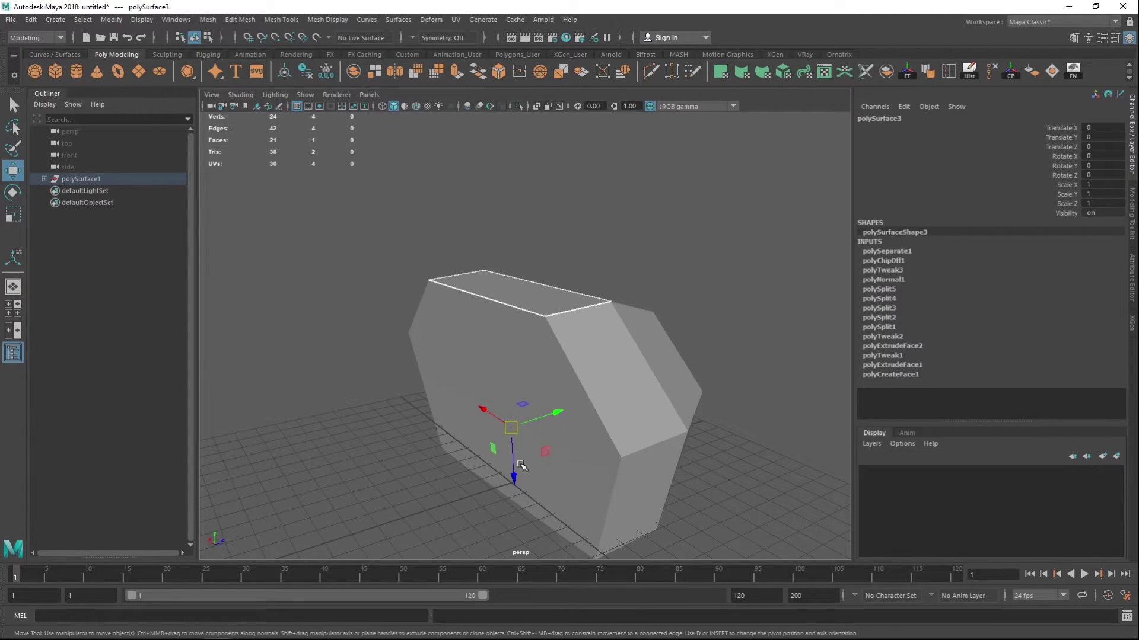
pyautogui.keyDown('alt'); pyautogui.moveTo(562, 457); pyautogui.dragTo(494, 383); pyautogui.keyUp('alt')
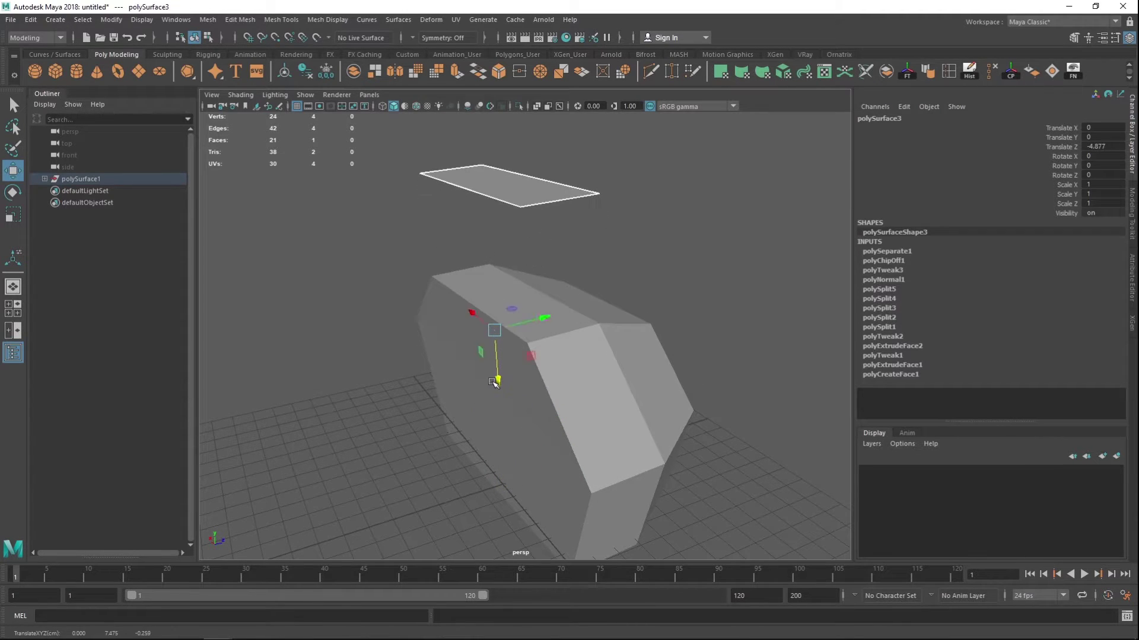
# - Open the Bevel options with the main body selected and switch the body to edge selection
pyautogui.keyDown('alt'); pyautogui.moveTo(526, 260); pyautogui.dragTo(566, 254); pyautogui.keyUp('alt')
pyautogui.click(566, 253)
pyautogui.click(507, 300)
pyautogui.moveTo(507, 296)
pyautogui.keyDown('alt'); pyautogui.mouseDown()
pyautogui.moveTo(648, 309)
pyautogui.moveTo(490, 310)
pyautogui.mouseUp(); pyautogui.keyUp('alt')
pyautogui.click(547, 211)
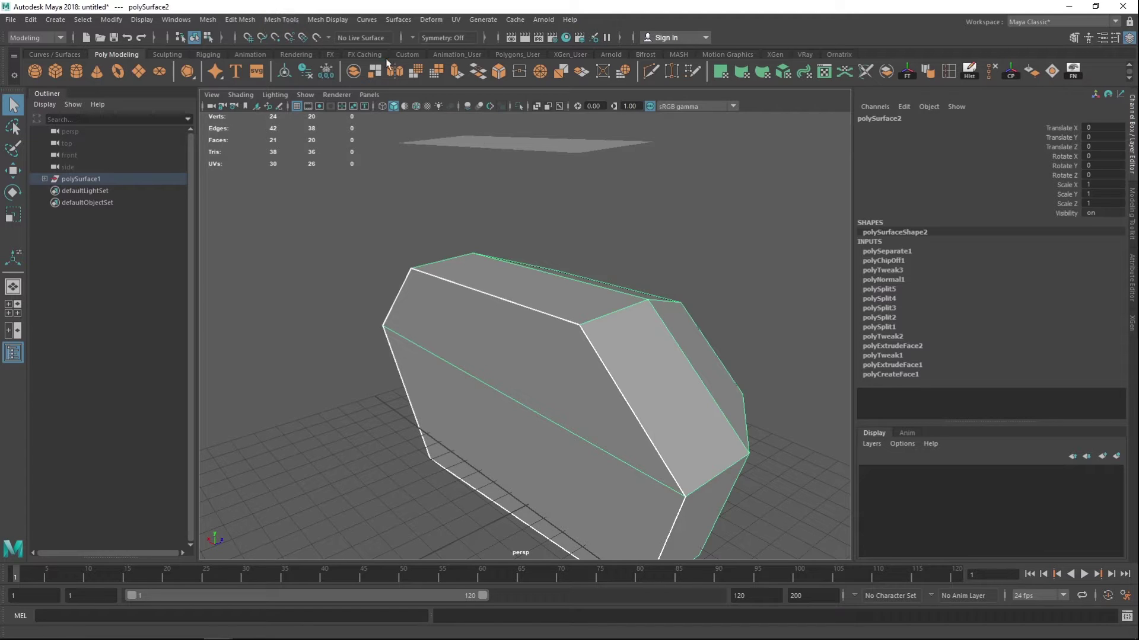
pyautogui.click(246, 20)
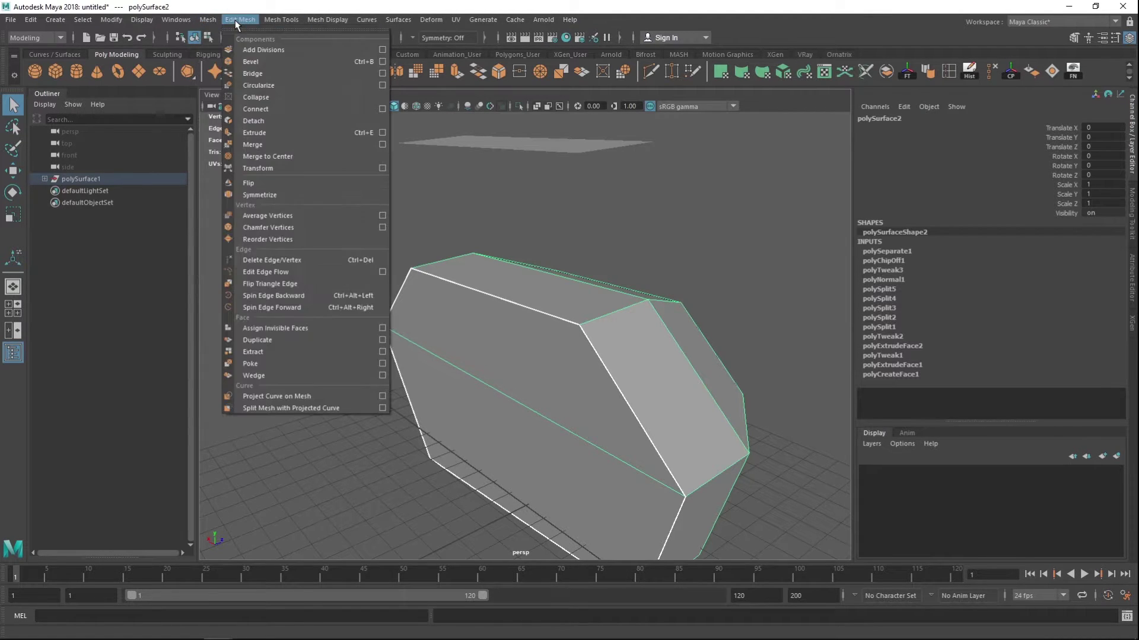
pyautogui.click(382, 62)
pyautogui.moveTo(213, 183); pyautogui.dragTo(251, 155)
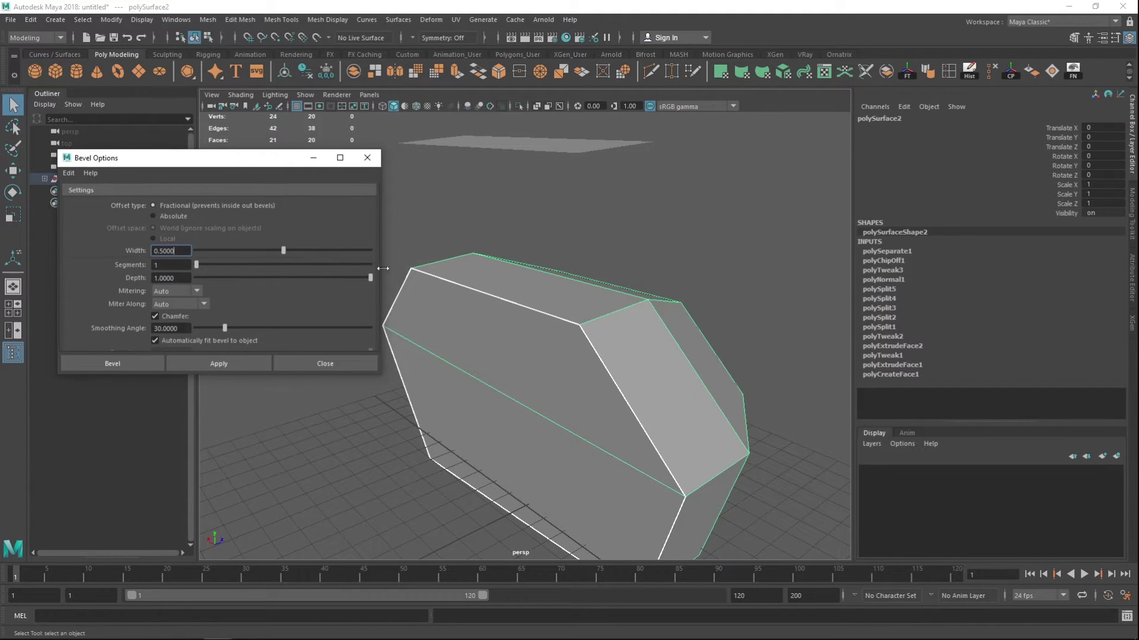
pyautogui.keyDown('alt'); pyautogui.moveTo(555, 185); pyautogui.dragTo(590, 140, button='middle'); pyautogui.keyUp('alt')
pyautogui.keyDown('alt'); pyautogui.moveTo(590, 140); pyautogui.dragTo(537, 232, button='right'); pyautogui.keyUp('alt')
pyautogui.keyDown('alt'); pyautogui.moveTo(578, 252); pyautogui.dragTo(564, 252); pyautogui.keyUp('alt')
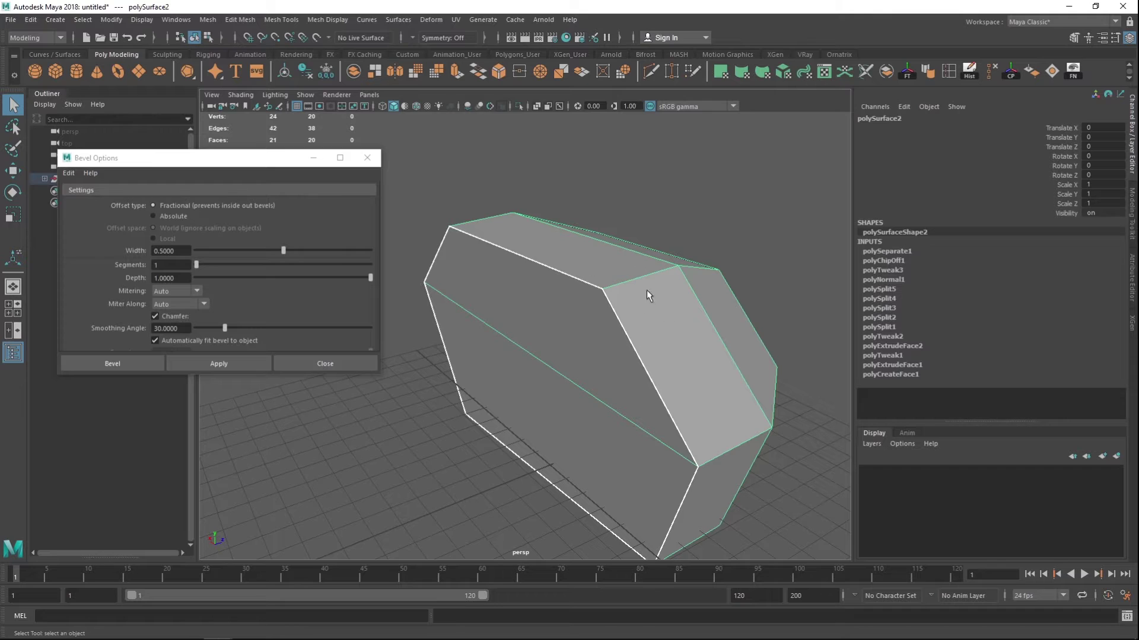
pyautogui.moveTo(554, 279); pyautogui.dragTo(556, 249, button='right')
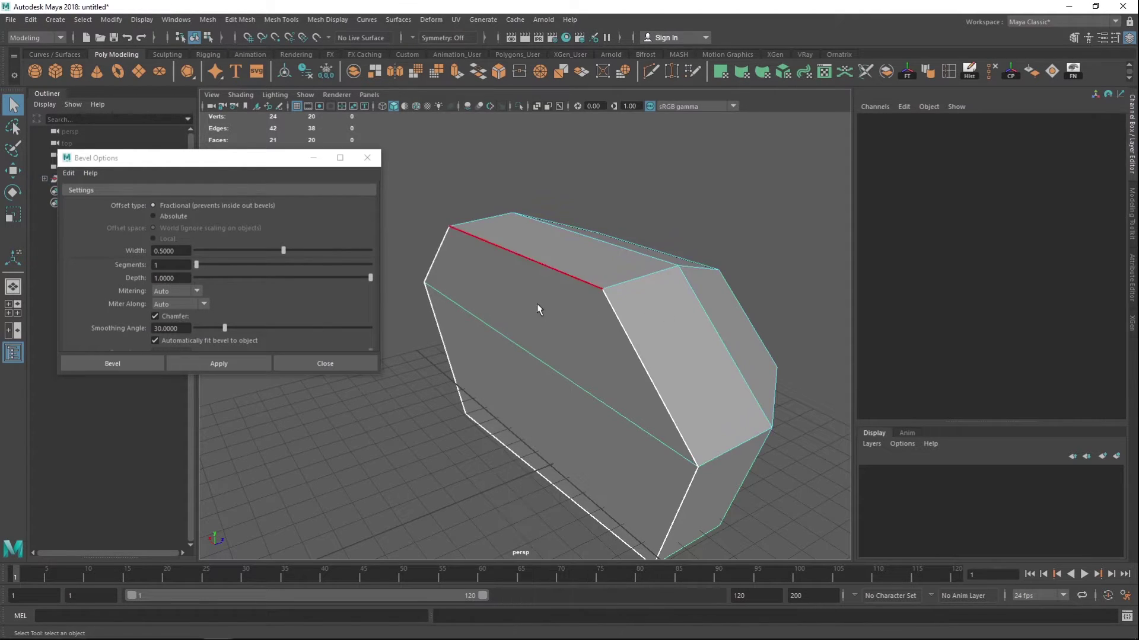
# - Select the outer edges around the large flat side face one after another, and clear the selection
pyautogui.click(529, 250)
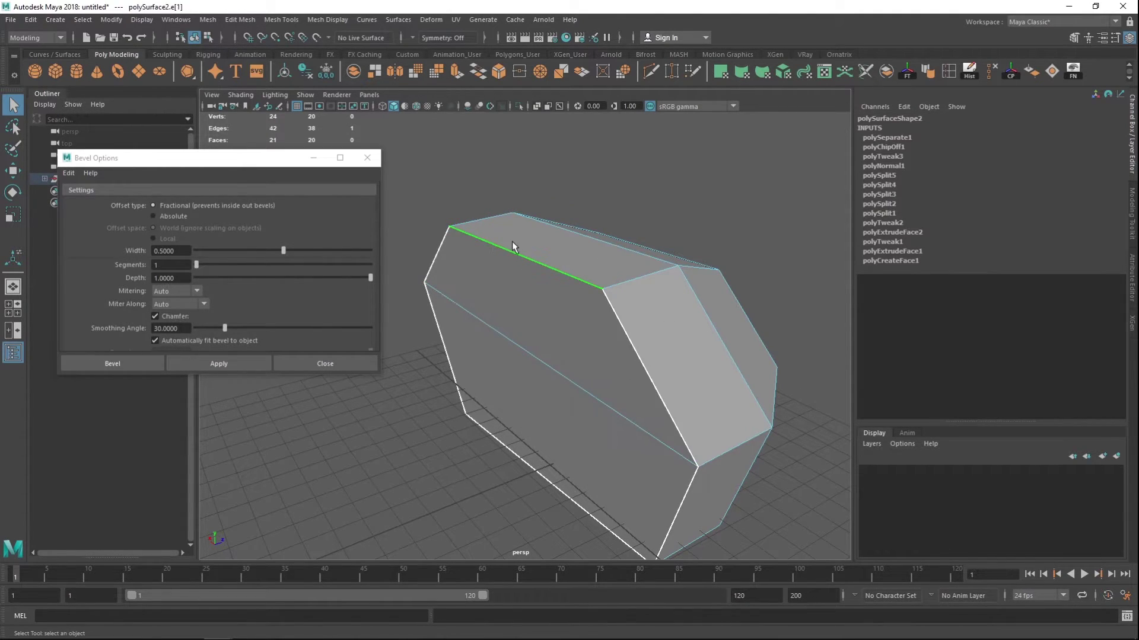
pyautogui.keyDown('shift'); pyautogui.click(653, 366); pyautogui.keyUp('shift')
pyautogui.keyDown('alt'); pyautogui.moveTo(715, 331); pyautogui.dragTo(716, 271); pyautogui.keyUp('alt')
pyautogui.keyDown('shift'); pyautogui.click(690, 330); pyautogui.keyUp('shift')
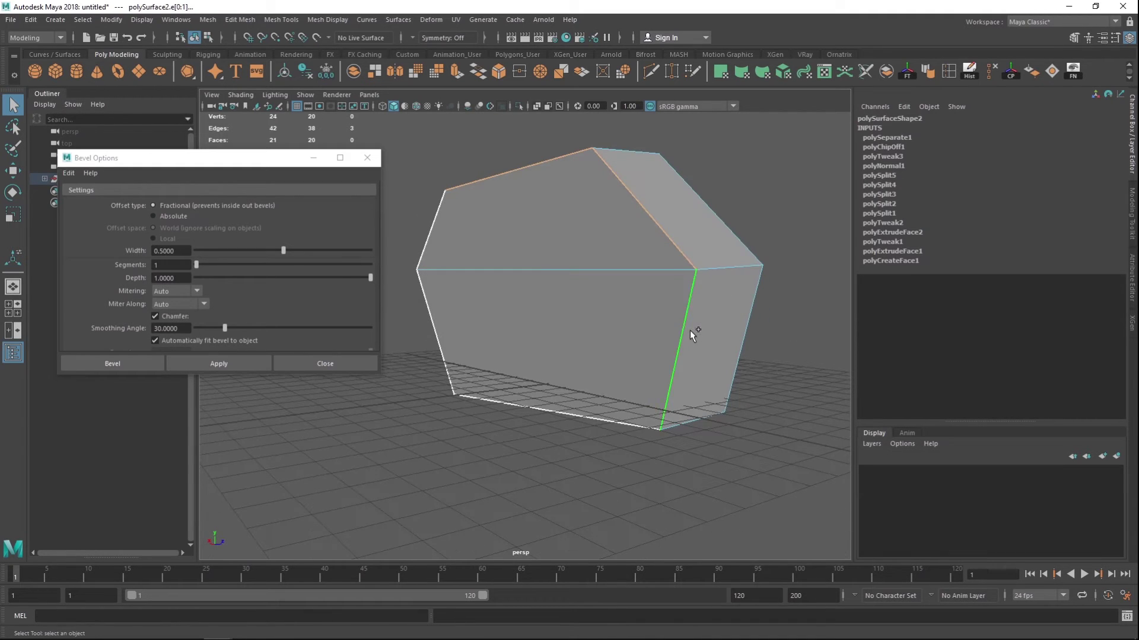
pyautogui.keyDown('alt'); pyautogui.moveTo(481, 353); pyautogui.dragTo(493, 303); pyautogui.keyUp('alt')
pyautogui.keyDown('shift'); pyautogui.click(552, 373); pyautogui.keyUp('shift')
pyautogui.keyDown('alt'); pyautogui.moveTo(552, 372); pyautogui.dragTo(600, 404); pyautogui.keyUp('alt')
pyautogui.keyDown('shift'); pyautogui.click(505, 359); pyautogui.keyUp('shift')
pyautogui.keyDown('shift'); pyautogui.click(508, 215); pyautogui.keyUp('shift')
pyautogui.keyDown('alt'); pyautogui.moveTo(507, 214); pyautogui.dragTo(501, 270); pyautogui.keyUp('alt')
pyautogui.click(775, 144)
# - Bevel the long upper edge of the large flat side face with fractional width 0.5 and 1 segment
pyautogui.click(611, 189)
pyautogui.keyDown('alt'); pyautogui.moveTo(610, 189); pyautogui.dragTo(522, 215); pyautogui.keyUp('alt')
pyautogui.click(237, 362)
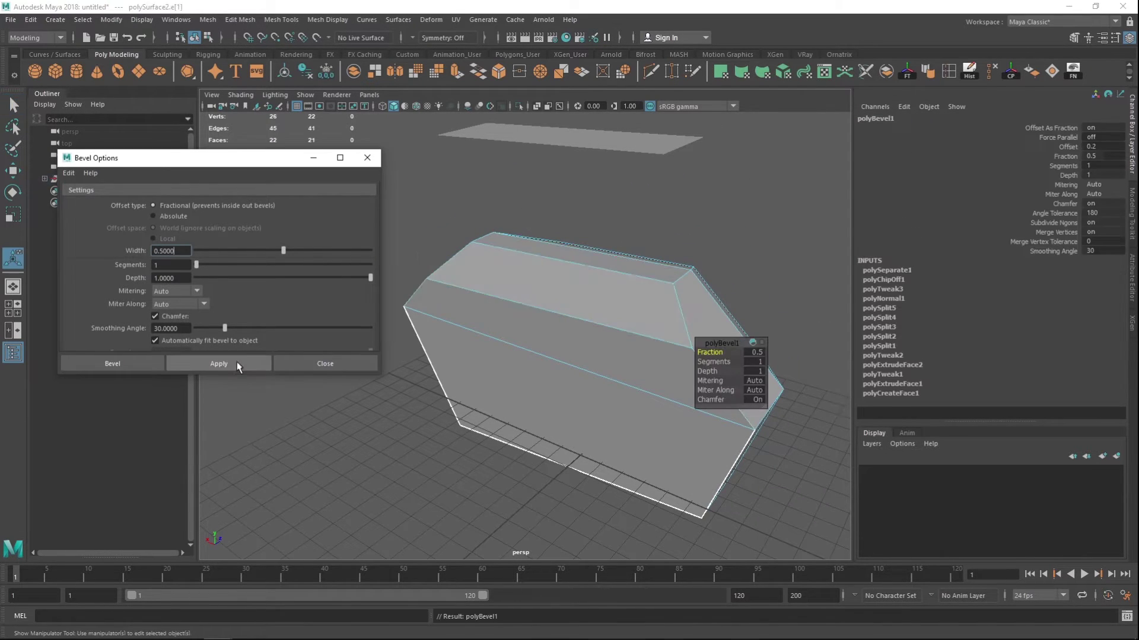
pyautogui.keyDown('alt'); pyautogui.moveTo(734, 262); pyautogui.dragTo(696, 287); pyautogui.keyUp('alt')
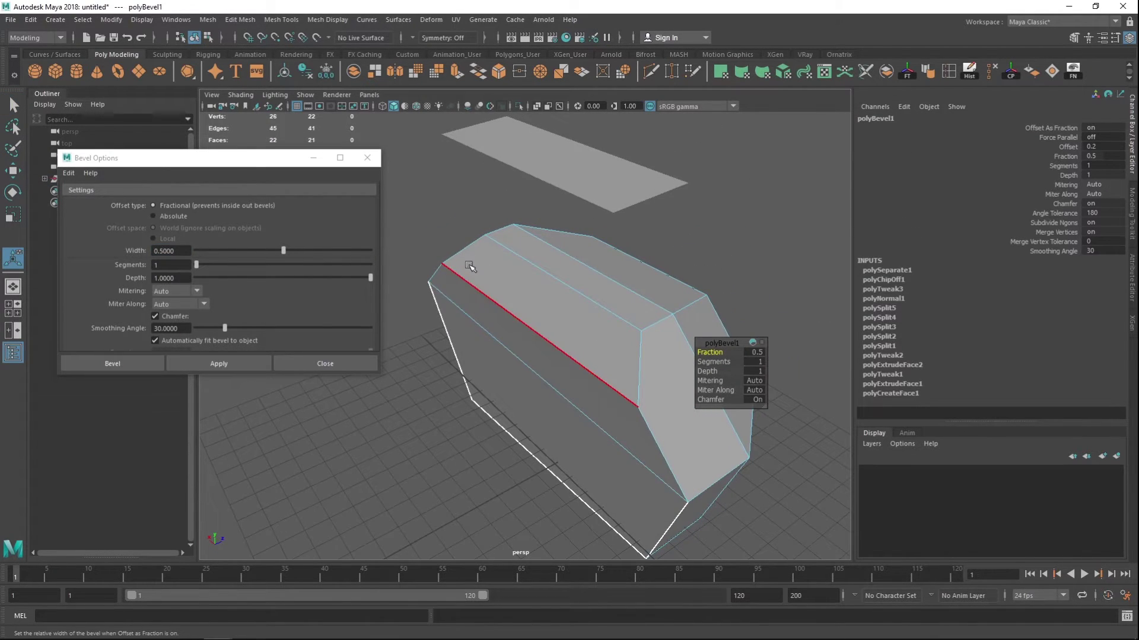
pyautogui.moveTo(569, 261)
pyautogui.keyDown('alt'); pyautogui.mouseDown()
pyautogui.moveTo(554, 226)
pyautogui.moveTo(530, 247)
pyautogui.moveTo(584, 255)
pyautogui.mouseUp(); pyautogui.keyUp('alt')
# - Reselect the body in object mode and expand its bevel attributes, putting the Bevel options window away
pyautogui.moveTo(664, 296); pyautogui.dragTo(732, 268, button='right')
pyautogui.click(731, 268)
pyautogui.click(601, 276)
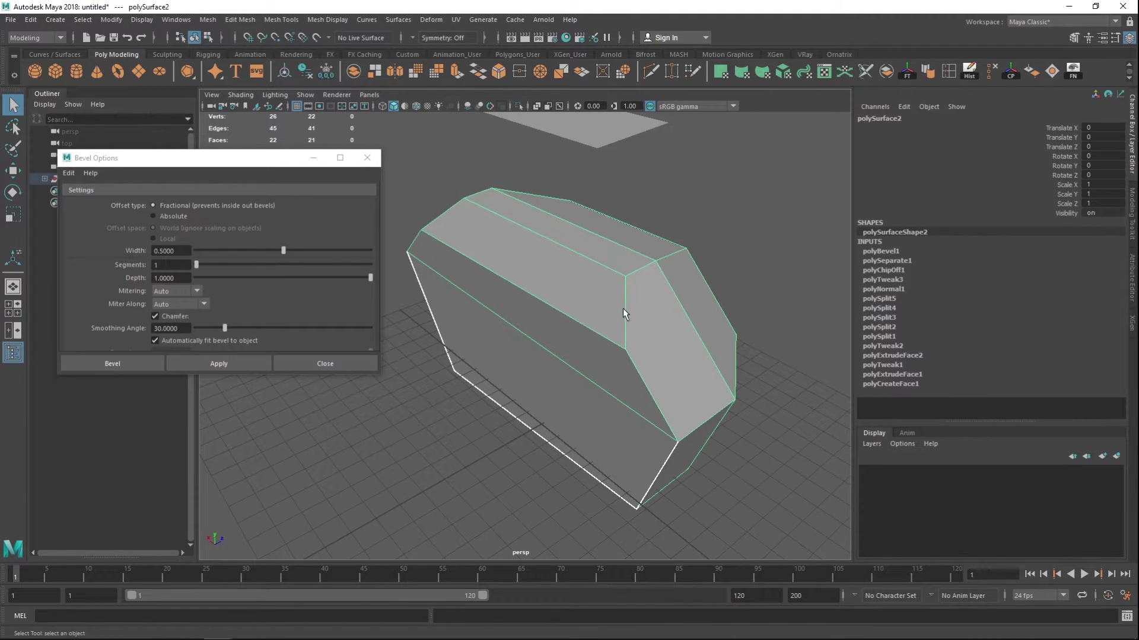
pyautogui.click(686, 198)
pyautogui.click(591, 282)
pyautogui.click(725, 191)
pyautogui.click(536, 316)
pyautogui.click(771, 191)
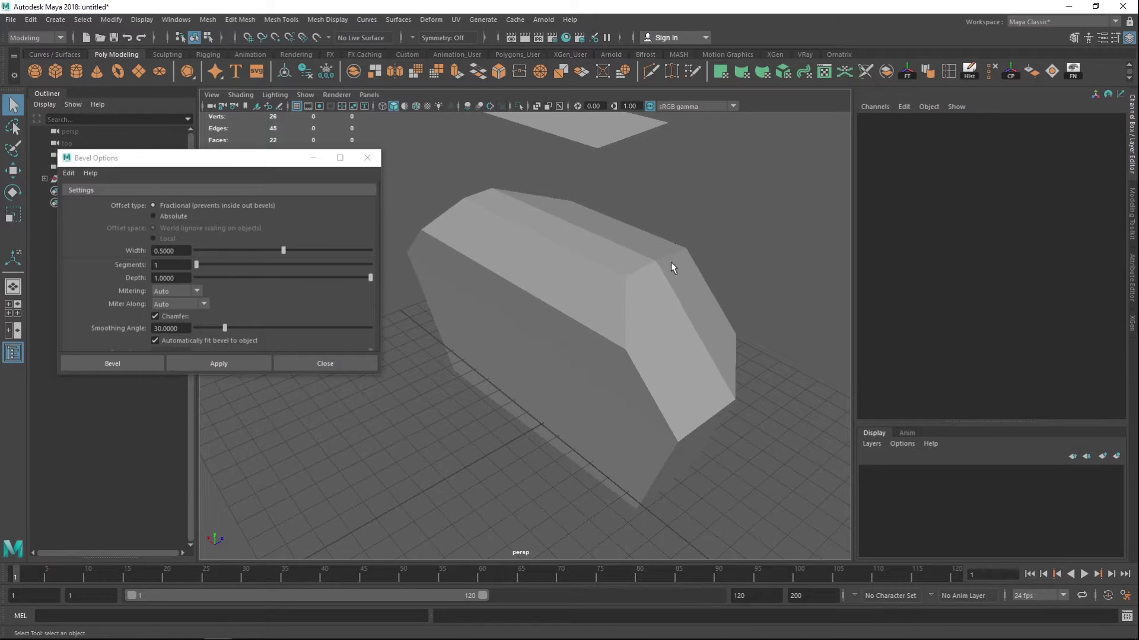
pyautogui.click(615, 278)
pyautogui.click(880, 251)
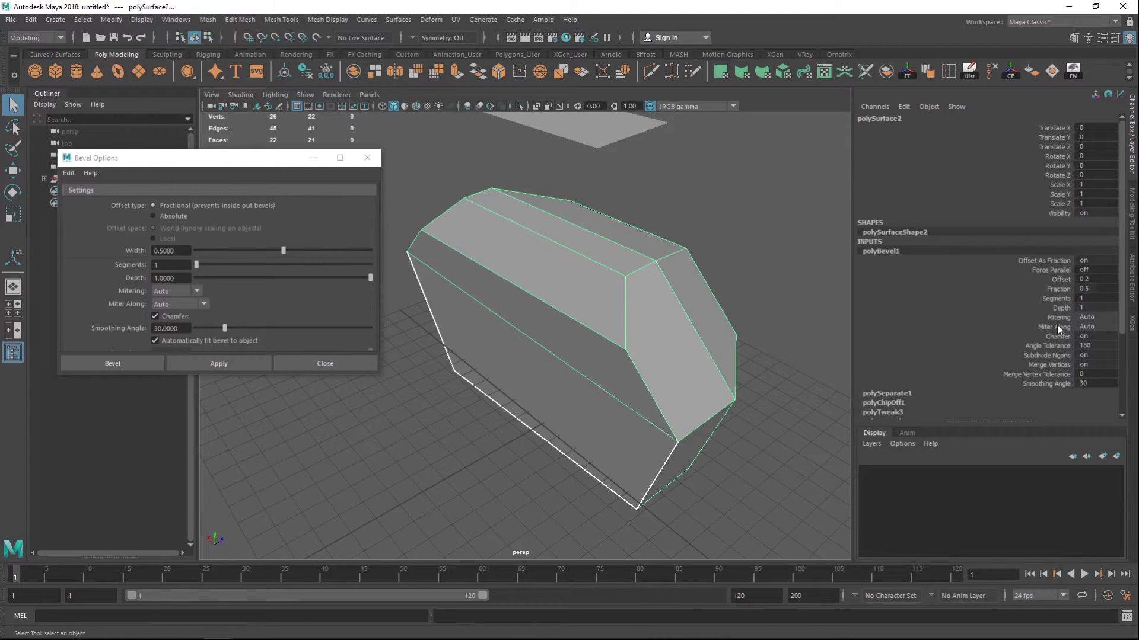
pyautogui.click(313, 158)
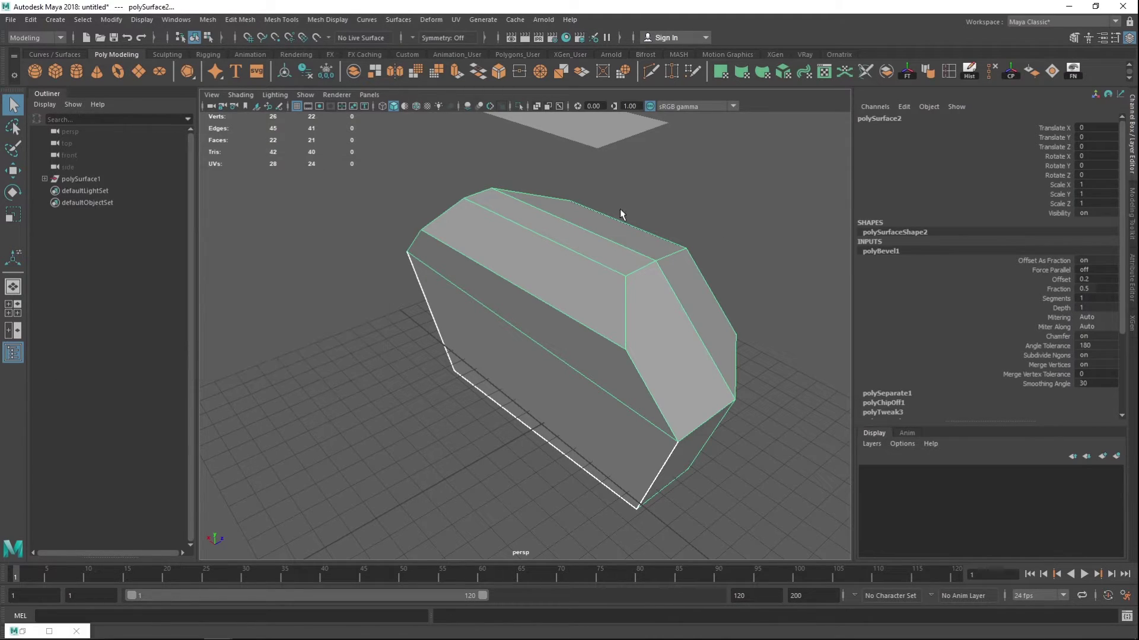
# - Set the bevel's Fraction to 0.1
pyautogui.keyDown('alt'); pyautogui.moveTo(698, 192); pyautogui.dragTo(649, 225, button='middle'); pyautogui.keyUp('alt')
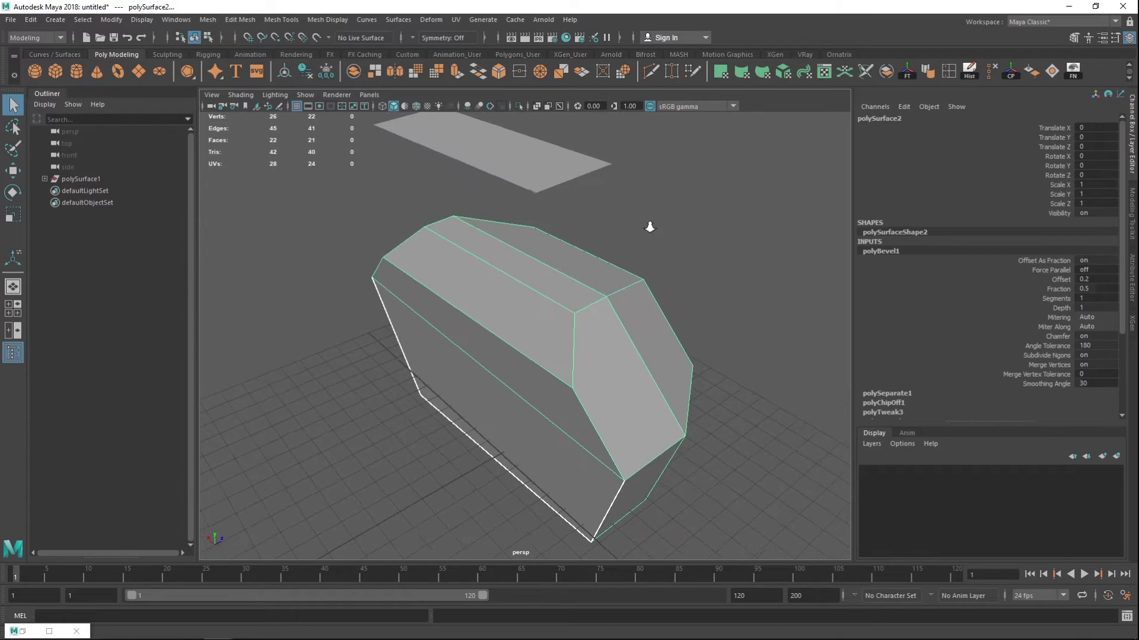
pyautogui.scroll(2, 650, 226)
pyautogui.click(1059, 289)
pyautogui.moveTo(765, 215); pyautogui.dragTo(762, 214, button='middle')
pyautogui.keyDown('alt'); pyautogui.moveTo(513, 219); pyautogui.dragTo(498, 277); pyautogui.keyUp('alt')
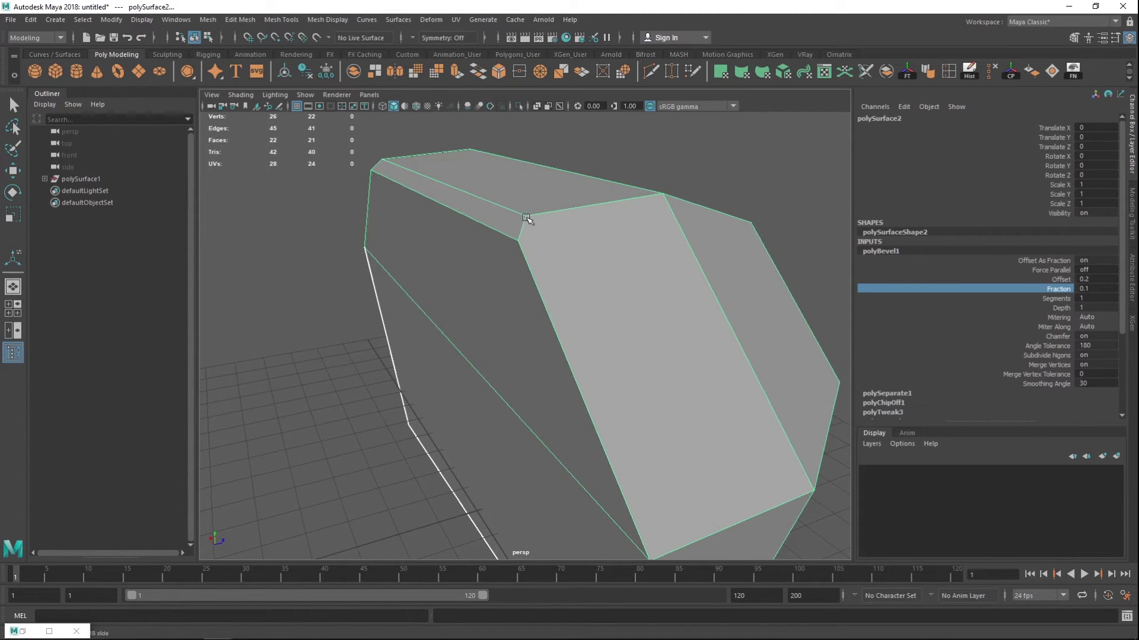
pyautogui.keyDown('alt'); pyautogui.moveTo(517, 211); pyautogui.dragTo(651, 214); pyautogui.keyUp('alt')
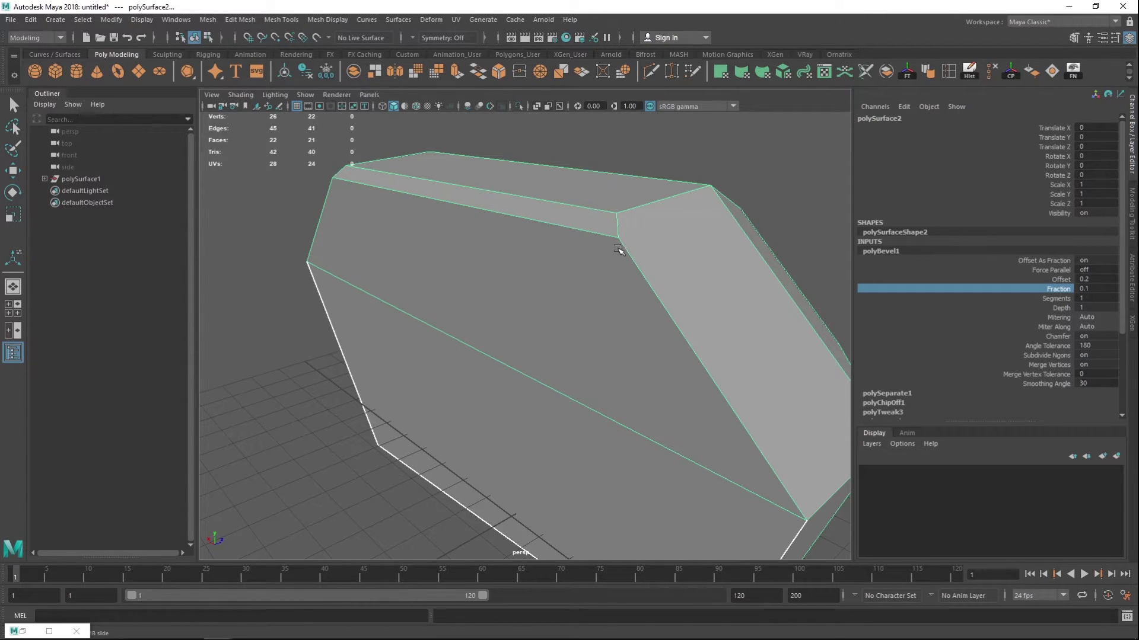
pyautogui.keyDown('alt'); pyautogui.moveTo(714, 313); pyautogui.dragTo(671, 311); pyautogui.keyUp('alt')
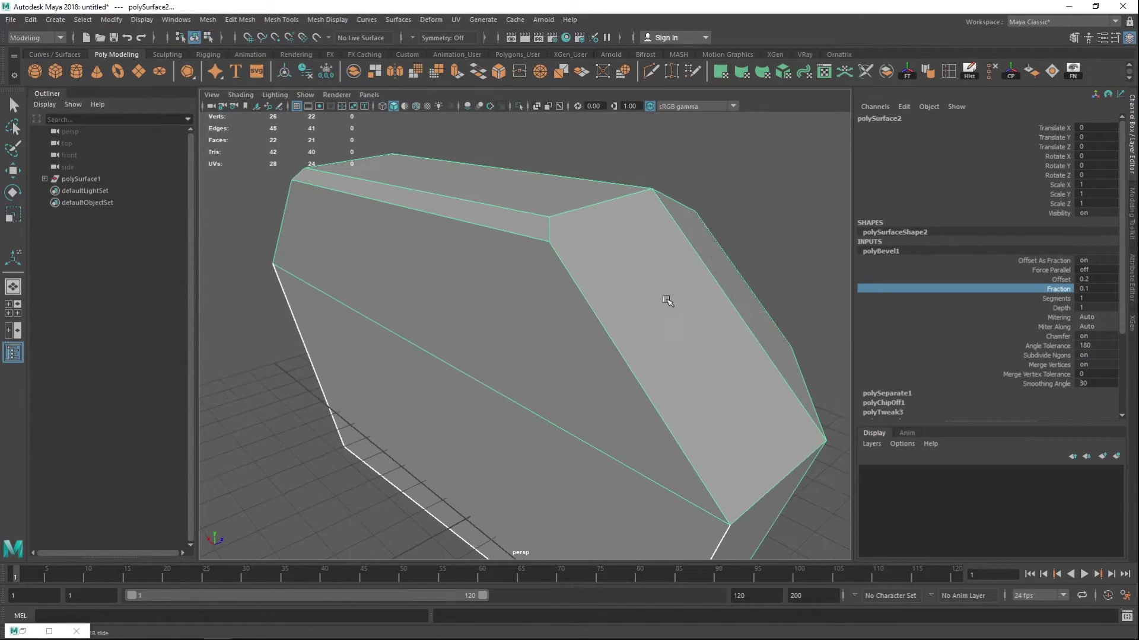
# - Cut the sloped end face diagonally with Multi-Cut, from the bevel's upper corner to the opposite lower corner
pyautogui.click(652, 69)
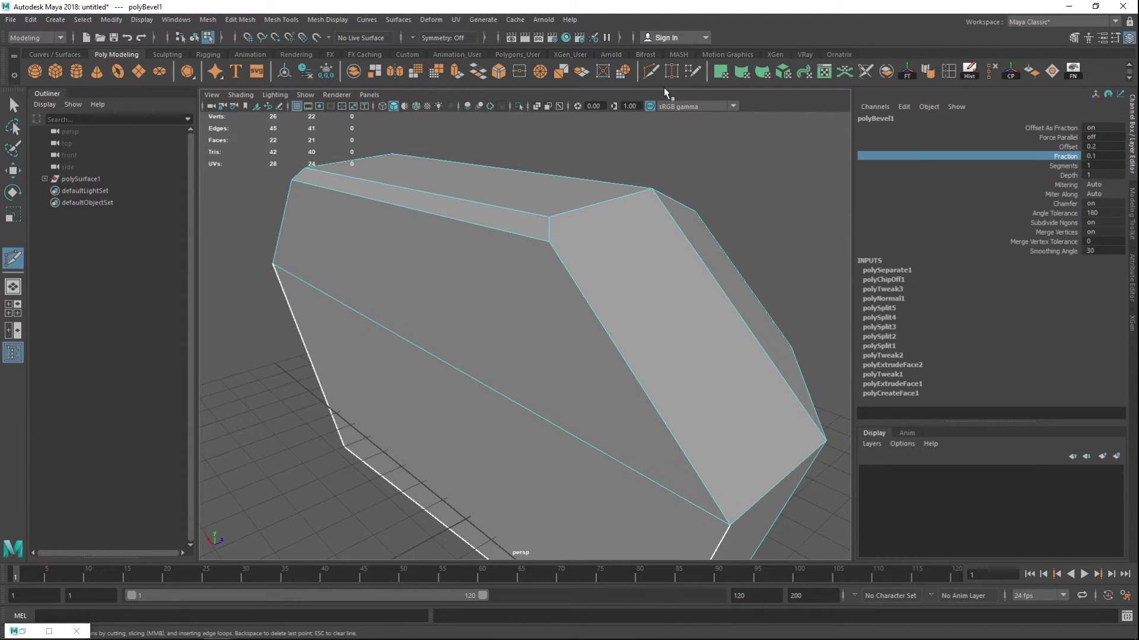
pyautogui.click(549, 217)
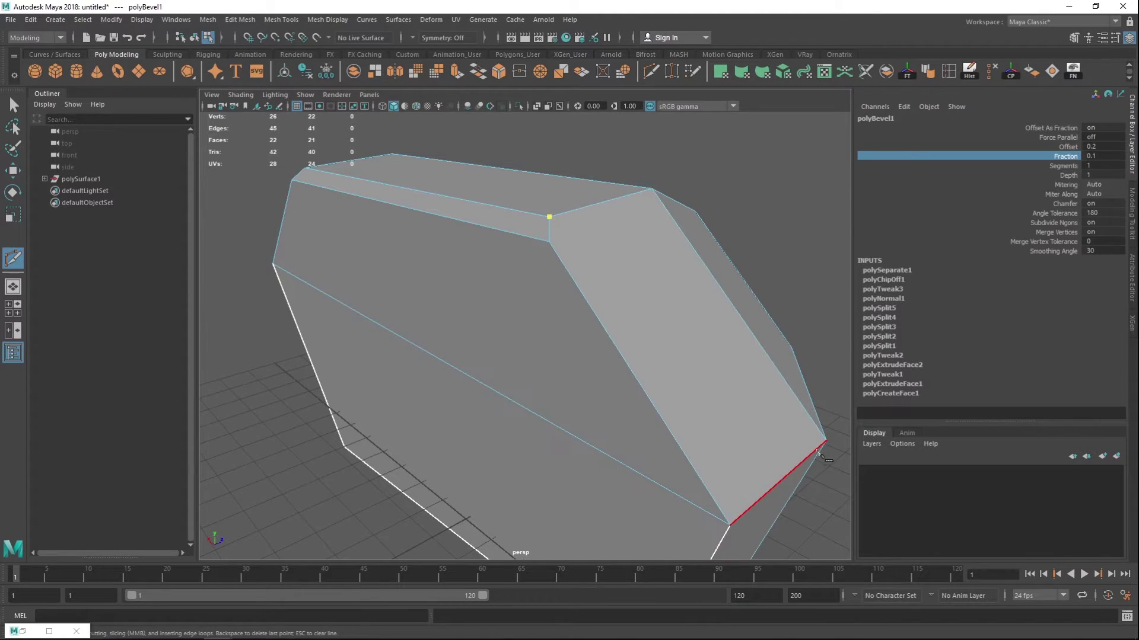
pyautogui.click(829, 482)
pyautogui.press('Return')
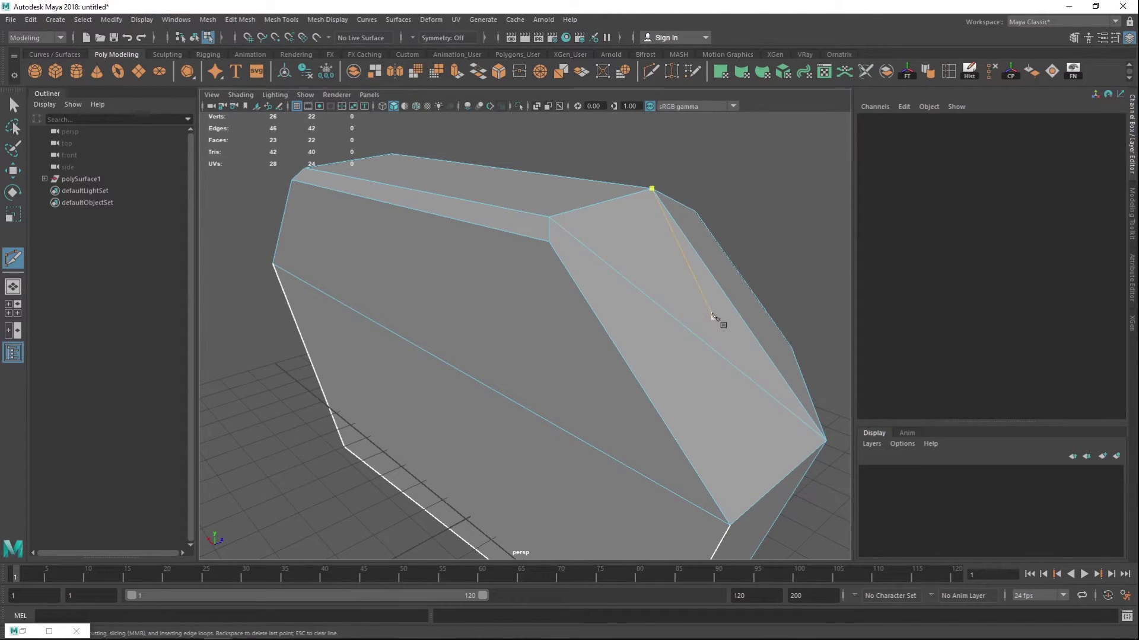
# - Undo the diagonal cut and return the body to object mode with the Move tool active
pyautogui.keyDown('alt'); pyautogui.moveTo(762, 314); pyautogui.dragTo(470, 318); pyautogui.keyUp('alt')
pyautogui.hotkey('ctrl', 'z')
pyautogui.keyDown('alt'); pyautogui.moveTo(637, 205); pyautogui.dragTo(678, 220); pyautogui.keyUp('alt')
pyautogui.press('w')
pyautogui.keyDown('alt'); pyautogui.moveTo(720, 333); pyautogui.dragTo(609, 345); pyautogui.keyUp('alt')
pyautogui.press('F8')
pyautogui.scroll(-5, 618, 372)
pyautogui.moveTo(563, 292)
pyautogui.keyDown('alt'); pyautogui.mouseDown()
pyautogui.moveTo(543, 285)
pyautogui.moveTo(540, 300)
pyautogui.moveTo(551, 303)
pyautogui.mouseUp(); pyautogui.keyUp('alt')
pyautogui.scroll(5, 632, 309)
pyautogui.scroll(-1, 621, 281)
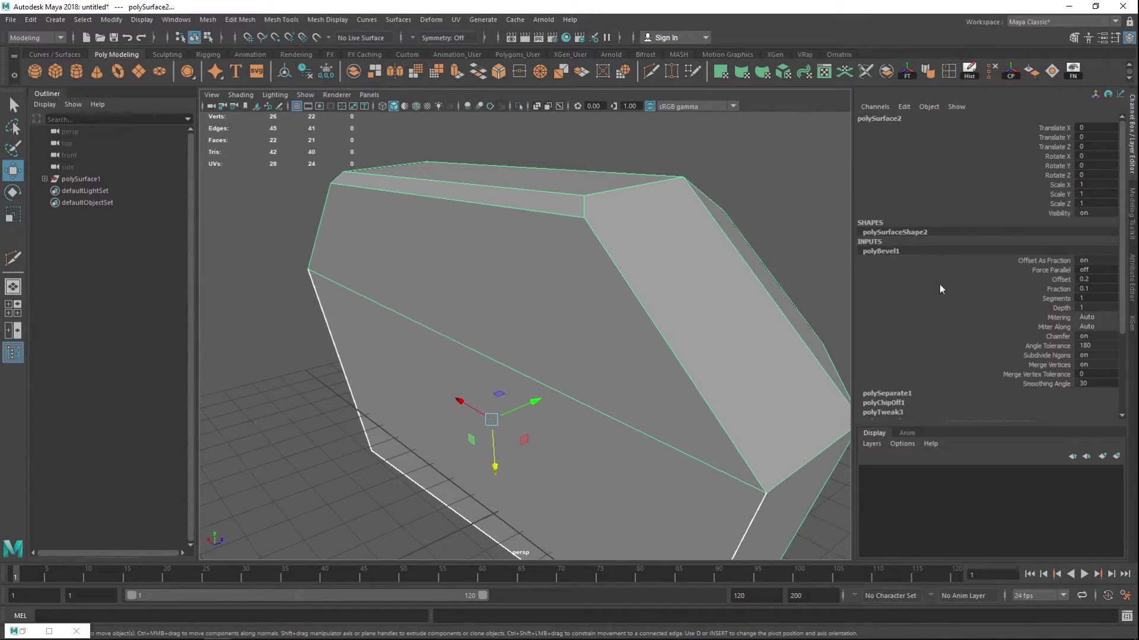
# - Try adjusting the bevel's Offset and Fraction values
pyautogui.click(985, 279)
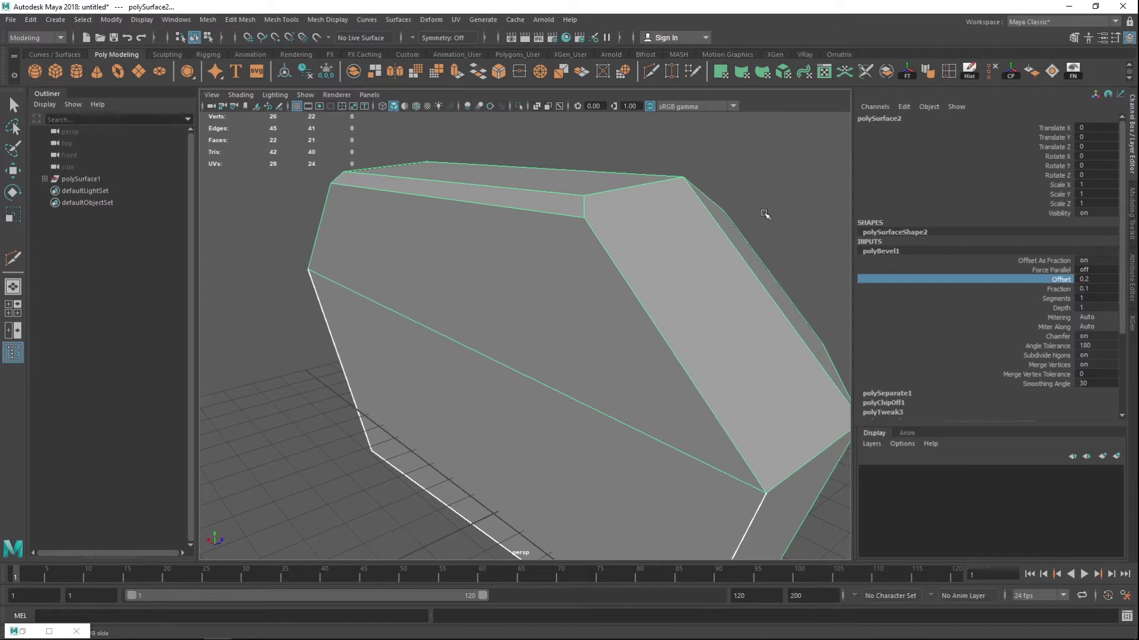
pyautogui.moveTo(787, 221); pyautogui.dragTo(738, 228, button='middle')
pyautogui.click(1056, 289)
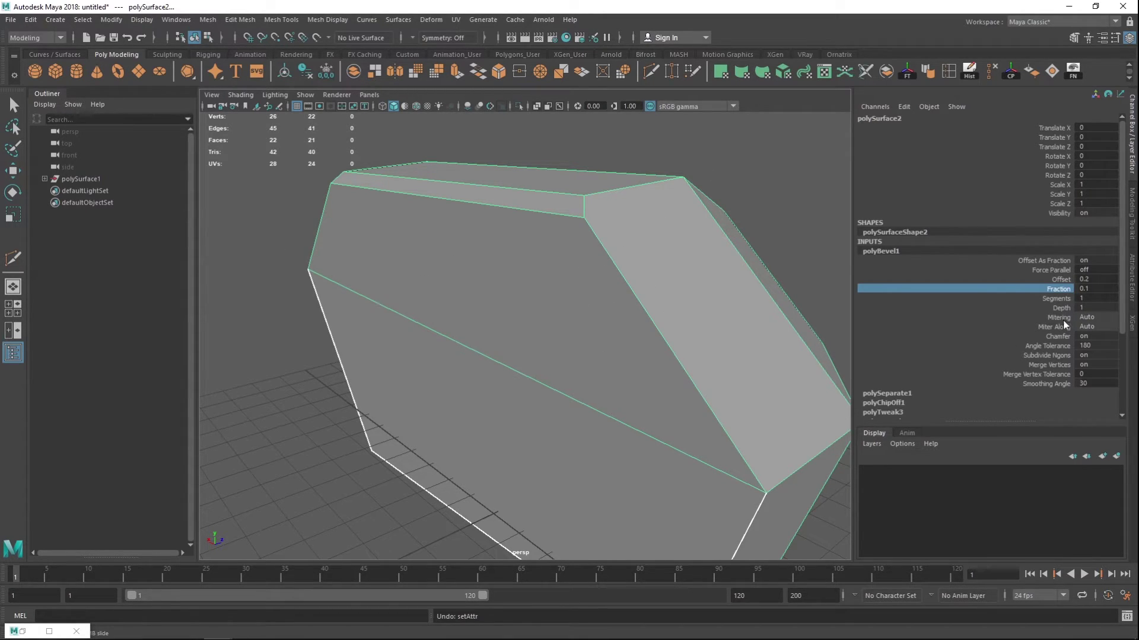
# - Try raising the bevel's number of Segments, and undo the change
pyautogui.click(1057, 299)
pyautogui.moveTo(578, 301); pyautogui.dragTo(618, 296, button='middle')
pyautogui.keyDown('alt'); pyautogui.moveTo(628, 311); pyautogui.dragTo(522, 301); pyautogui.keyUp('alt')
pyautogui.hotkey('ctrl', 'z')
# - Examine the bevelled body and its edge layout from several sides
pyautogui.keyDown('alt'); pyautogui.moveTo(678, 352); pyautogui.dragTo(617, 341); pyautogui.keyUp('alt')
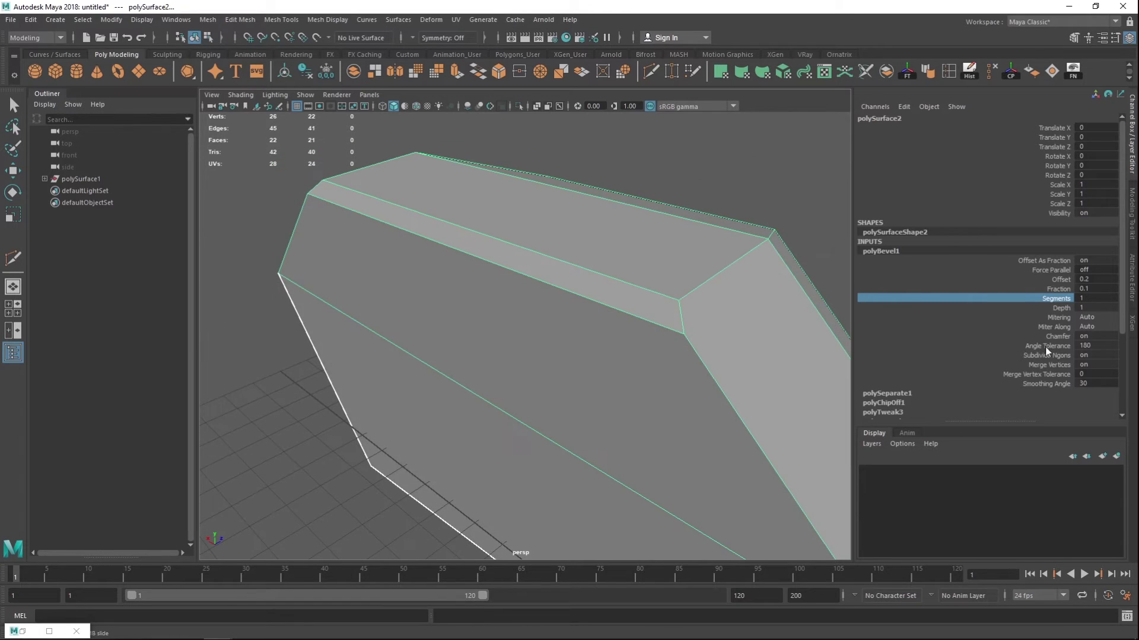
pyautogui.keyDown('alt'); pyautogui.moveTo(675, 423); pyautogui.dragTo(622, 334, button='right'); pyautogui.keyUp('alt')
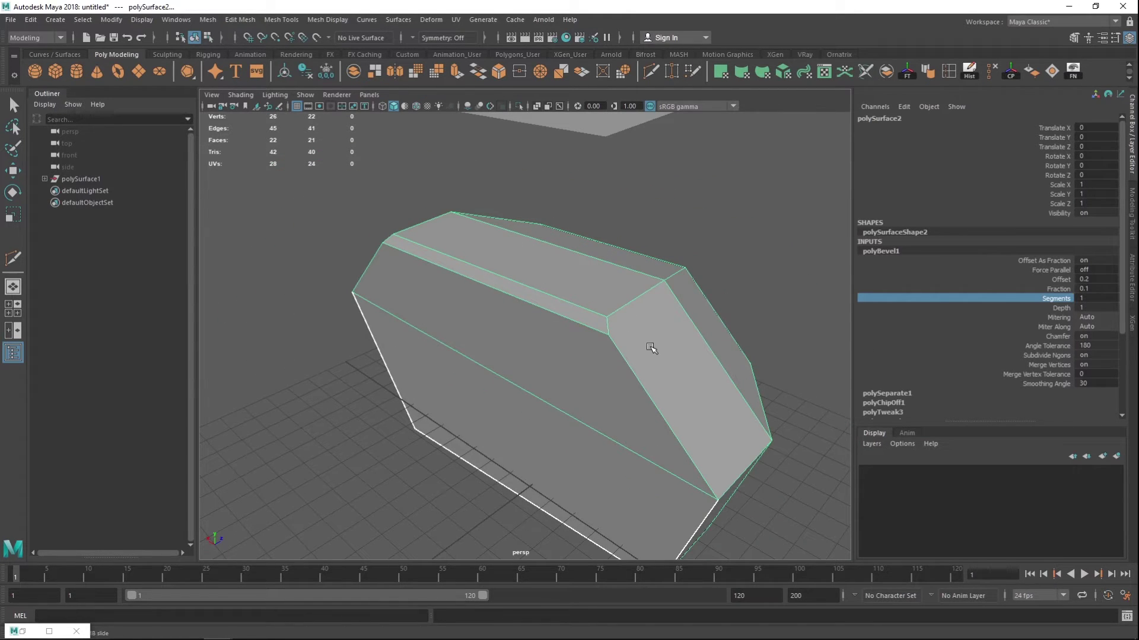
pyautogui.keyDown('alt'); pyautogui.moveTo(651, 349); pyautogui.dragTo(546, 356); pyautogui.keyUp('alt')
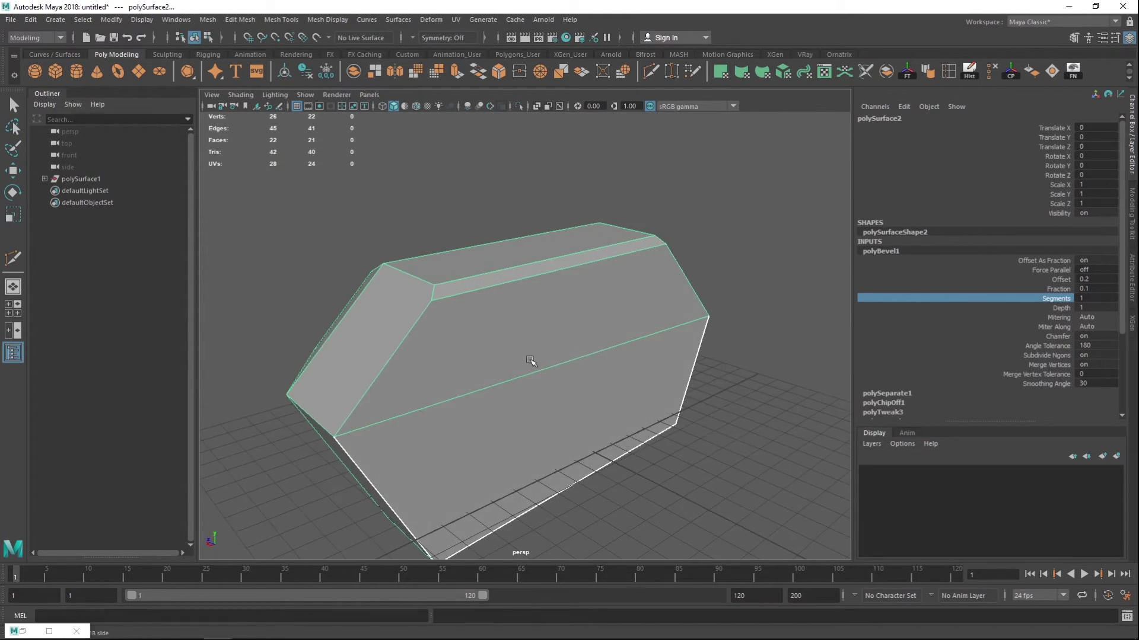
pyautogui.keyDown('alt'); pyautogui.moveTo(454, 374); pyautogui.dragTo(559, 361); pyautogui.keyUp('alt')
pyautogui.keyDown('alt'); pyautogui.moveTo(692, 343); pyautogui.dragTo(503, 353); pyautogui.keyUp('alt')
pyautogui.keyDown('alt'); pyautogui.moveTo(600, 397); pyautogui.dragTo(567, 338, button='right'); pyautogui.keyUp('alt')
pyautogui.keyDown('alt'); pyautogui.moveTo(665, 326); pyautogui.dragTo(528, 328); pyautogui.keyUp('alt')
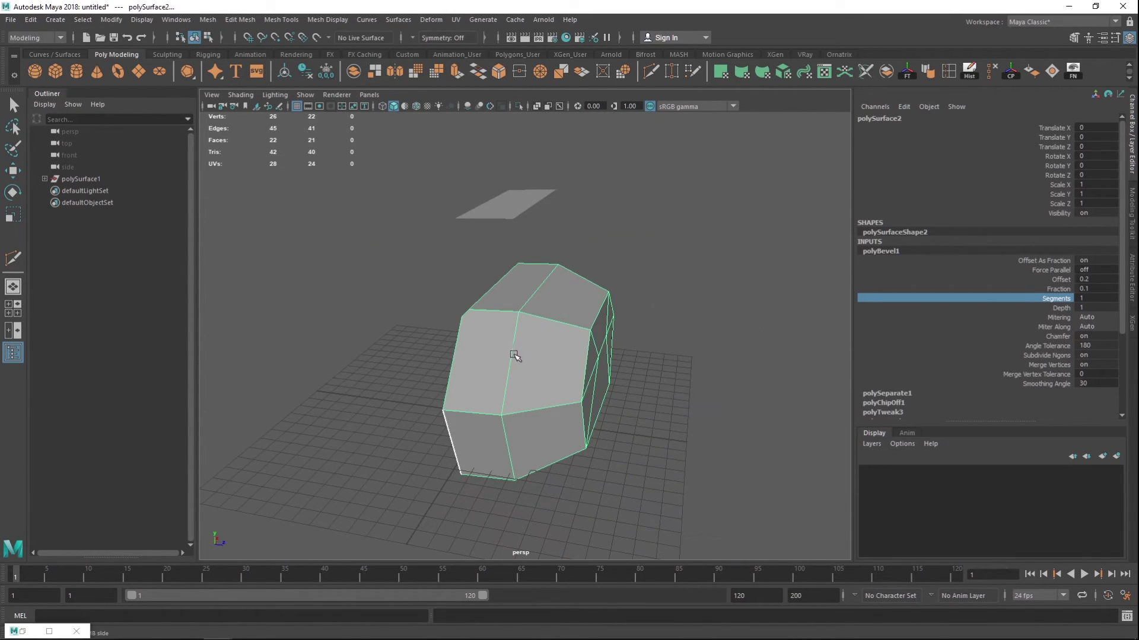
# - Delete the detached face floating above the bevelled body
pyautogui.click(511, 205)
pyautogui.press('w')
pyautogui.keyDown('alt'); pyautogui.moveTo(446, 300); pyautogui.dragTo(519, 301); pyautogui.keyUp('alt')
pyautogui.press('Delete')
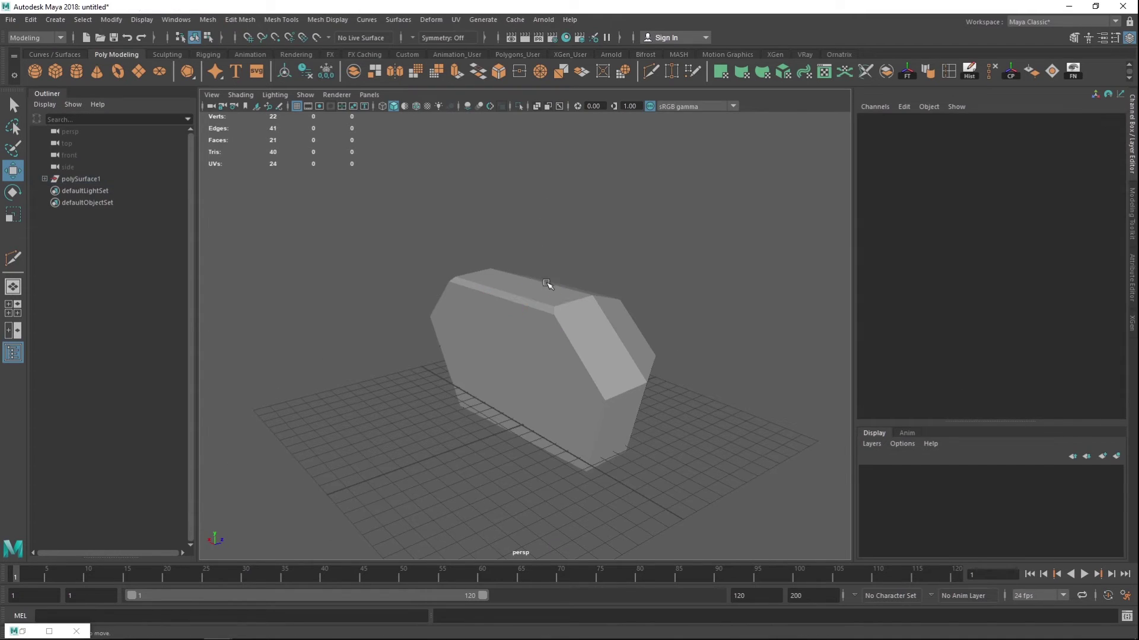
# - Select the bevelled body and delete its construction history only
pyautogui.click(544, 283)
pyautogui.keyDown('alt'); pyautogui.moveTo(647, 255); pyautogui.dragTo(761, 225, button='right'); pyautogui.keyUp('alt')
pyautogui.keyDown('alt'); pyautogui.moveTo(628, 228); pyautogui.dragTo(700, 233); pyautogui.keyUp('alt')
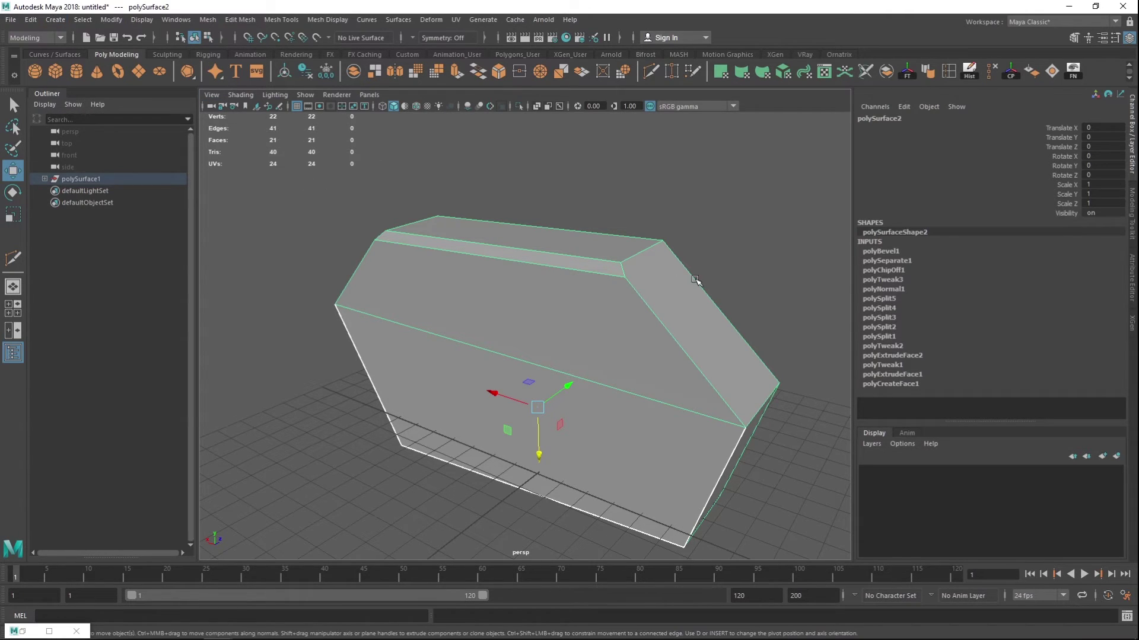
pyautogui.click(30, 19)
pyautogui.moveTo(119, 158)
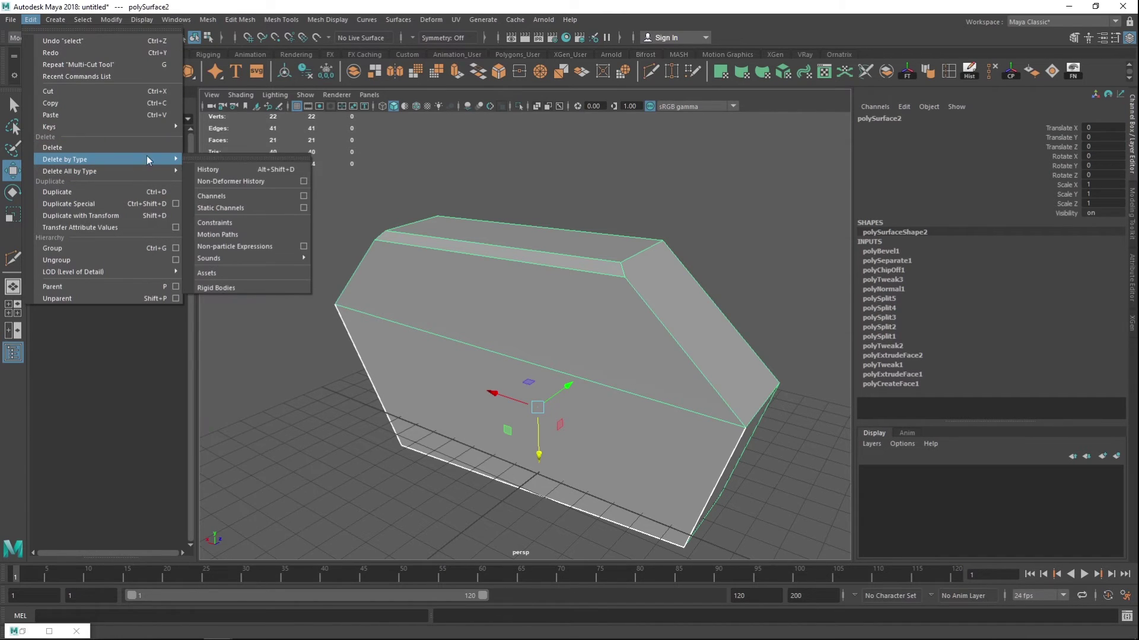
pyautogui.click(216, 168)
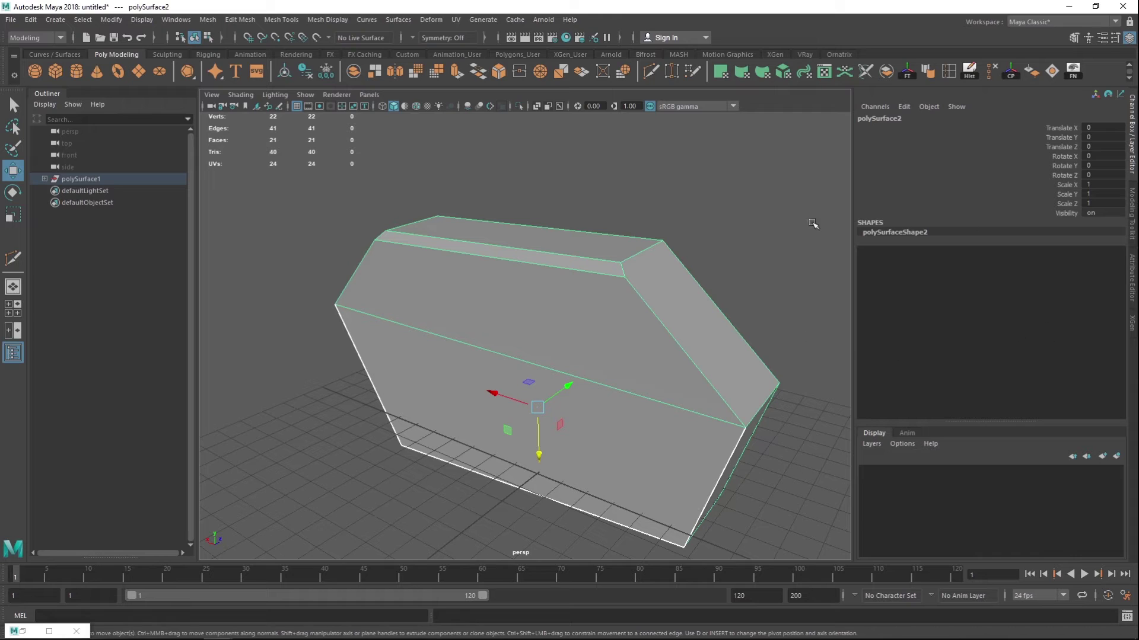
# - Delete the construction history of all objects in the scene
pyautogui.keyDown('alt'); pyautogui.moveTo(601, 231); pyautogui.dragTo(465, 319); pyautogui.keyUp('alt')
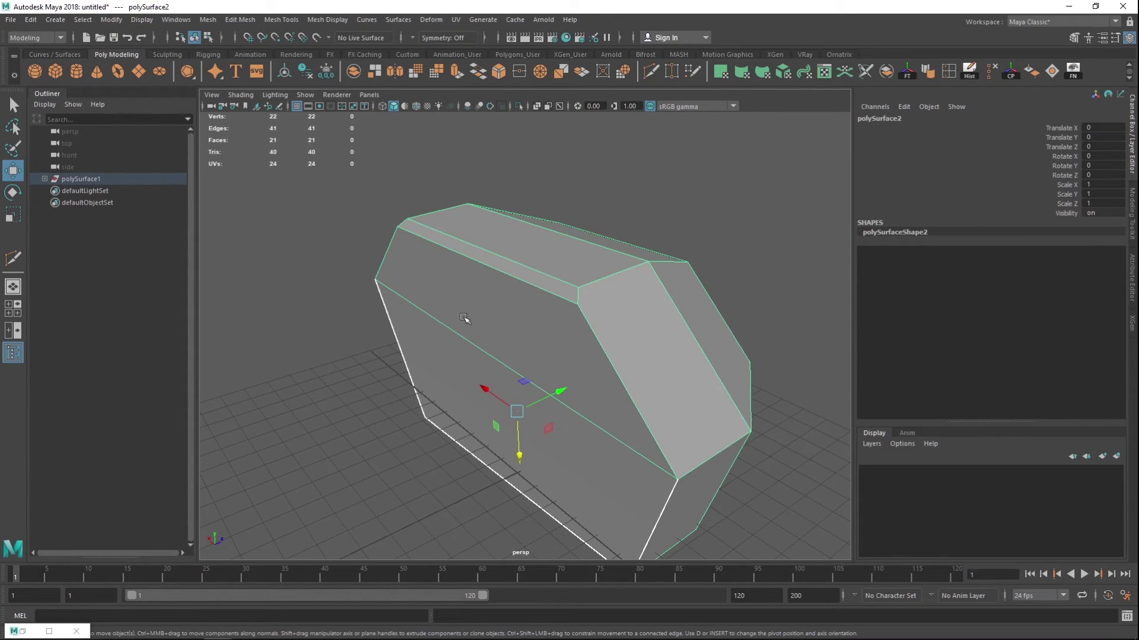
pyautogui.scroll(-4, 474, 309)
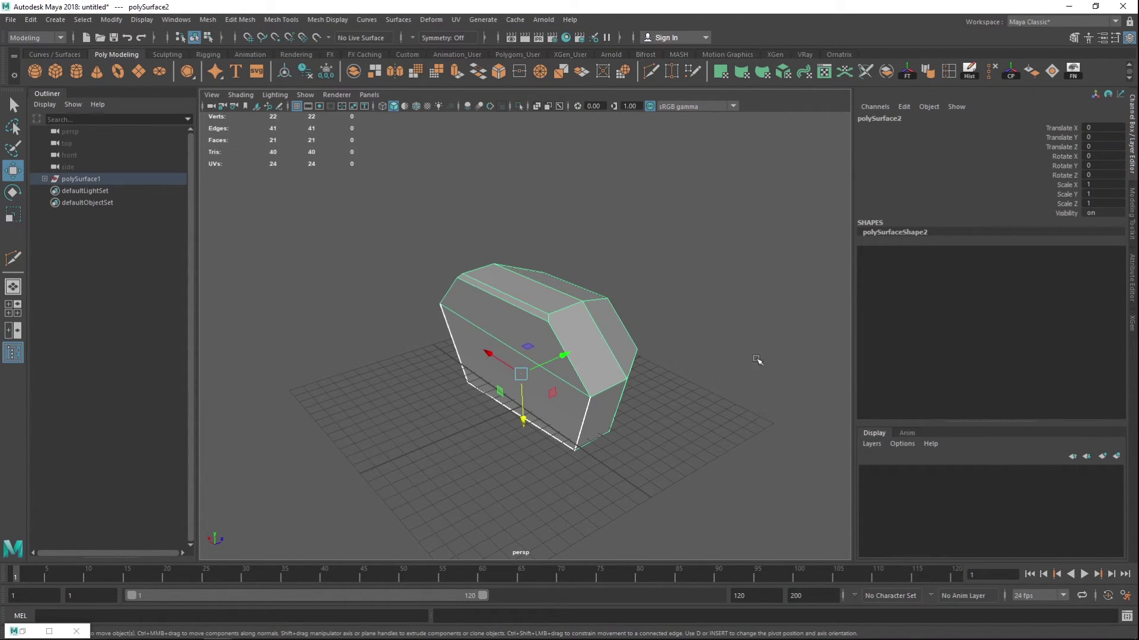
pyautogui.click(29, 19)
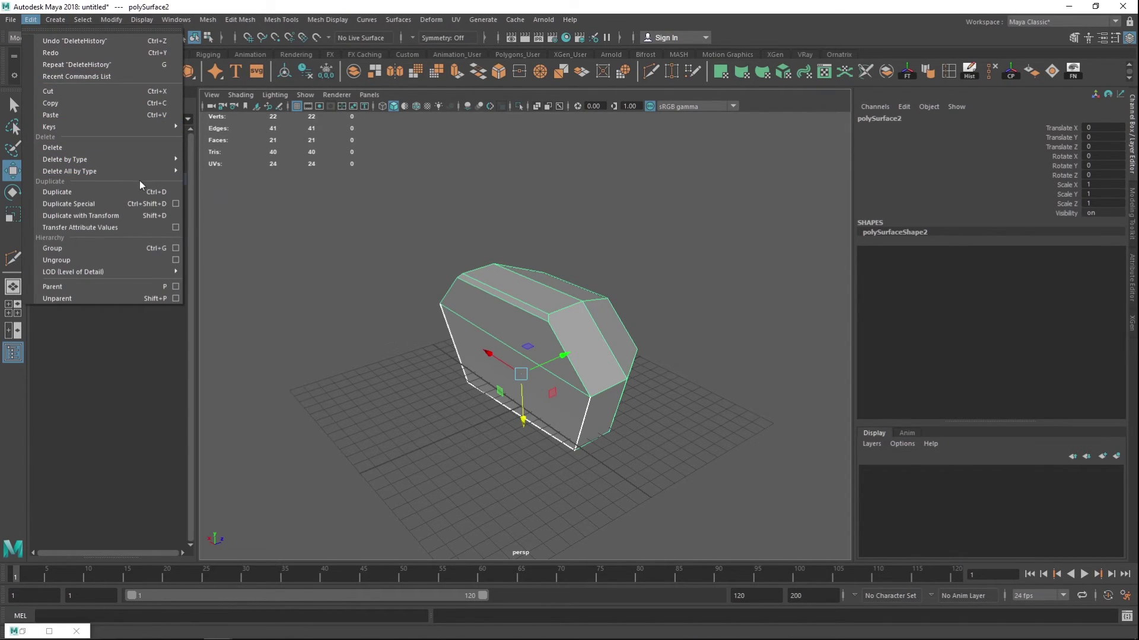
pyautogui.moveTo(155, 170)
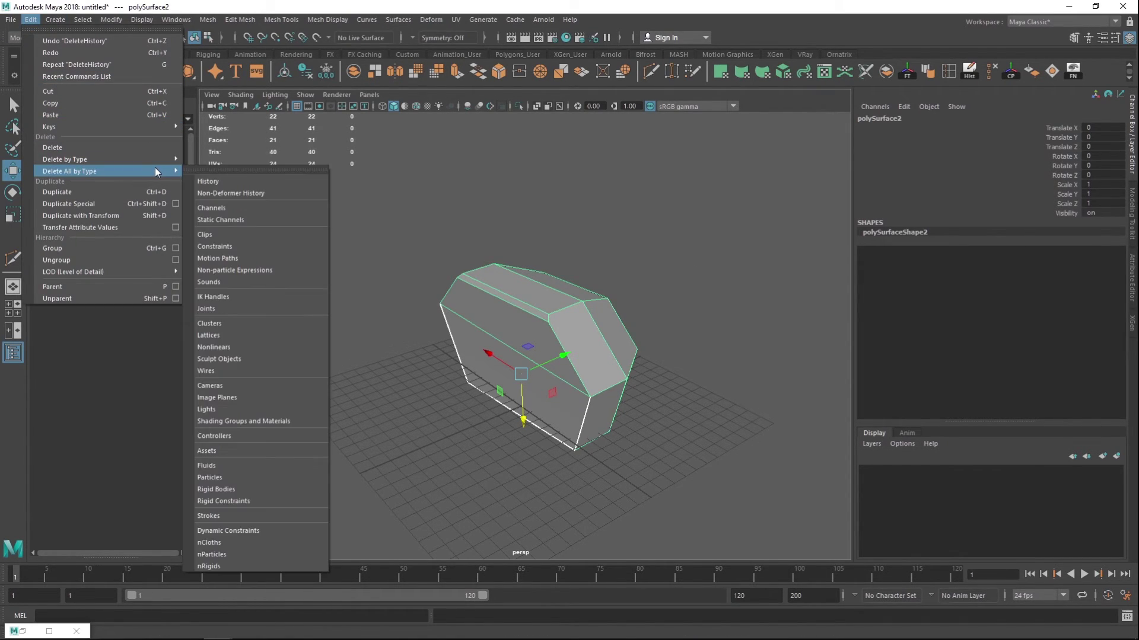
pyautogui.click(208, 181)
# - Move the body about 6.8 units along Y and rotate it about 54.3 degrees around Z
pyautogui.click(592, 309)
pyautogui.keyDown('alt'); pyautogui.moveTo(627, 288); pyautogui.dragTo(640, 336); pyautogui.keyUp('alt')
pyautogui.hotkey('ctrl', 'z')
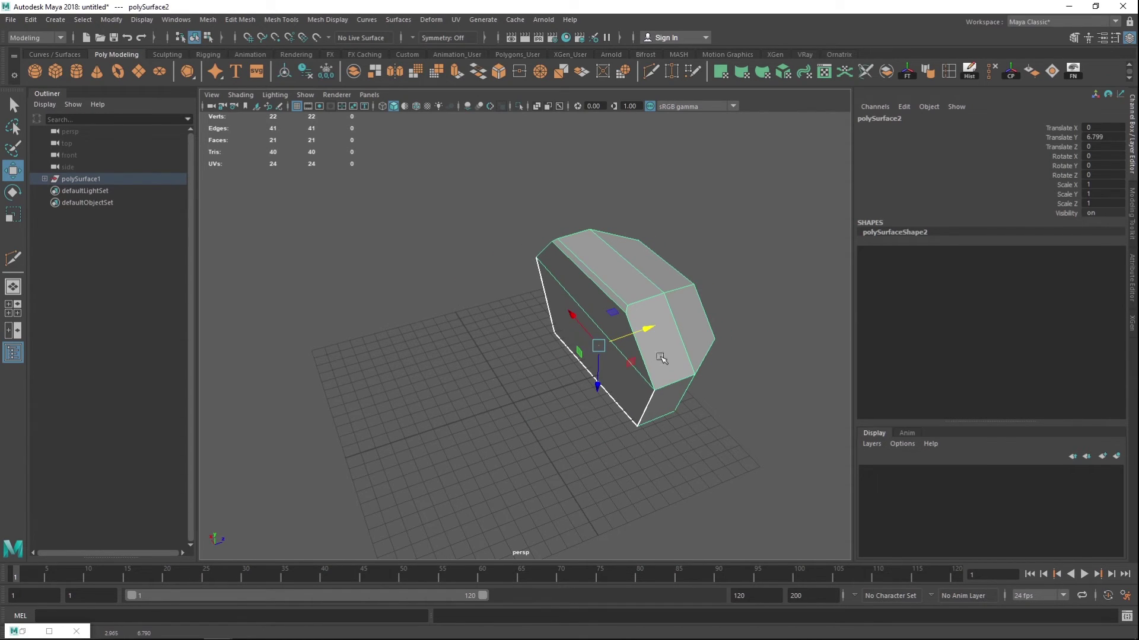
pyautogui.press('e')
pyautogui.moveTo(599, 382); pyautogui.dragTo(649, 374)
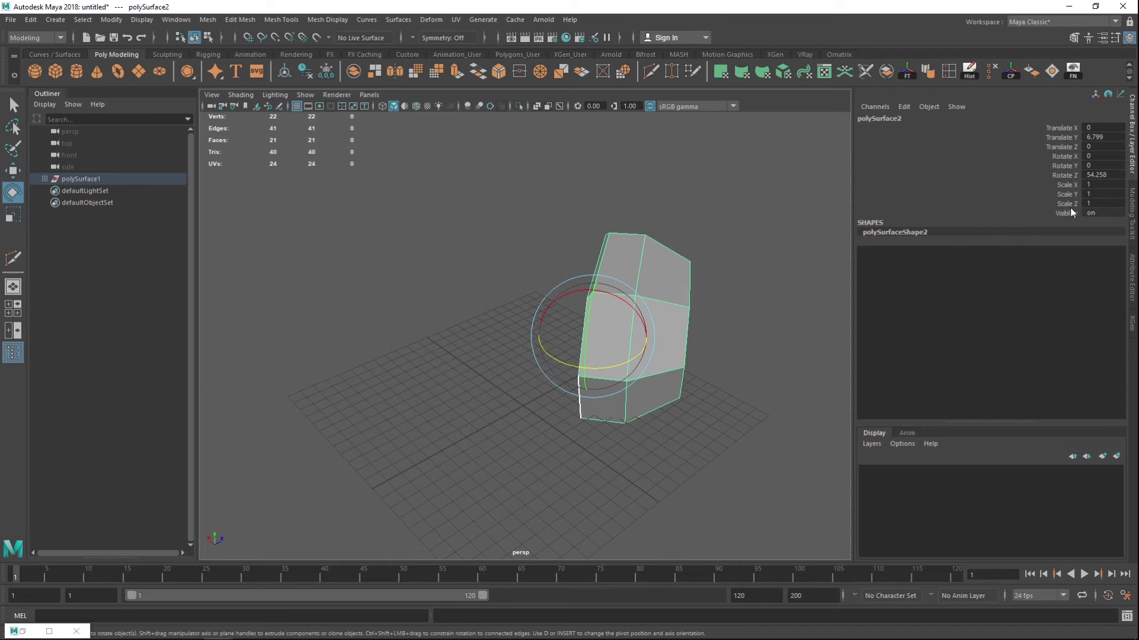
# - Freeze the transformations of the moved and rotated body
pyautogui.keyDown('alt'); pyautogui.moveTo(653, 328); pyautogui.dragTo(580, 331); pyautogui.keyUp('alt')
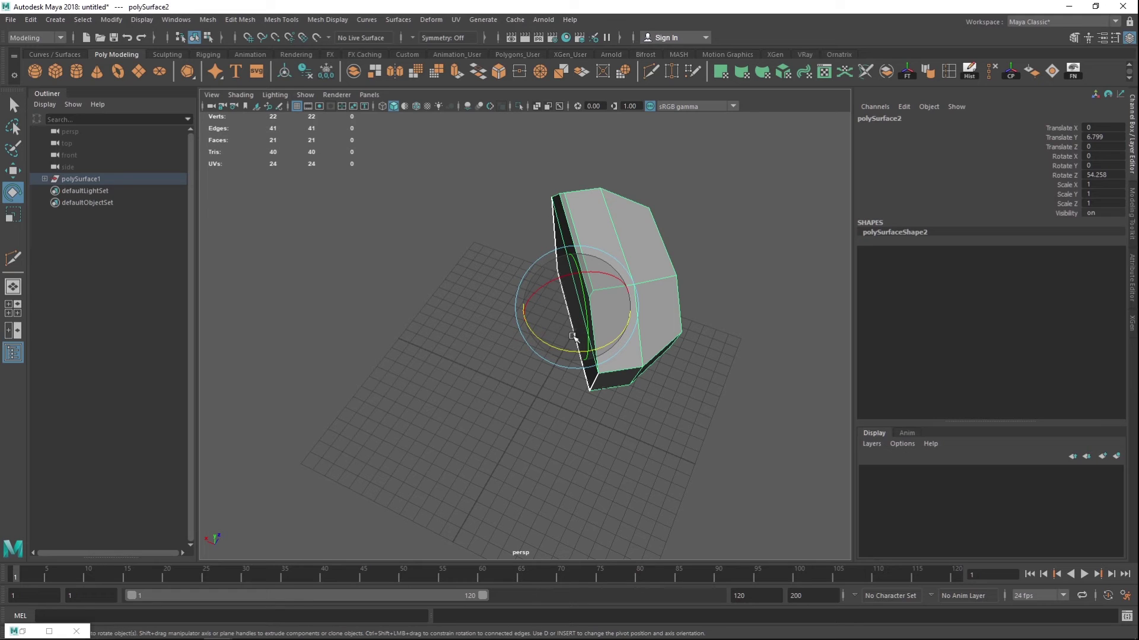
pyautogui.keyDown('alt'); pyautogui.moveTo(632, 272); pyautogui.dragTo(552, 239); pyautogui.keyUp('alt')
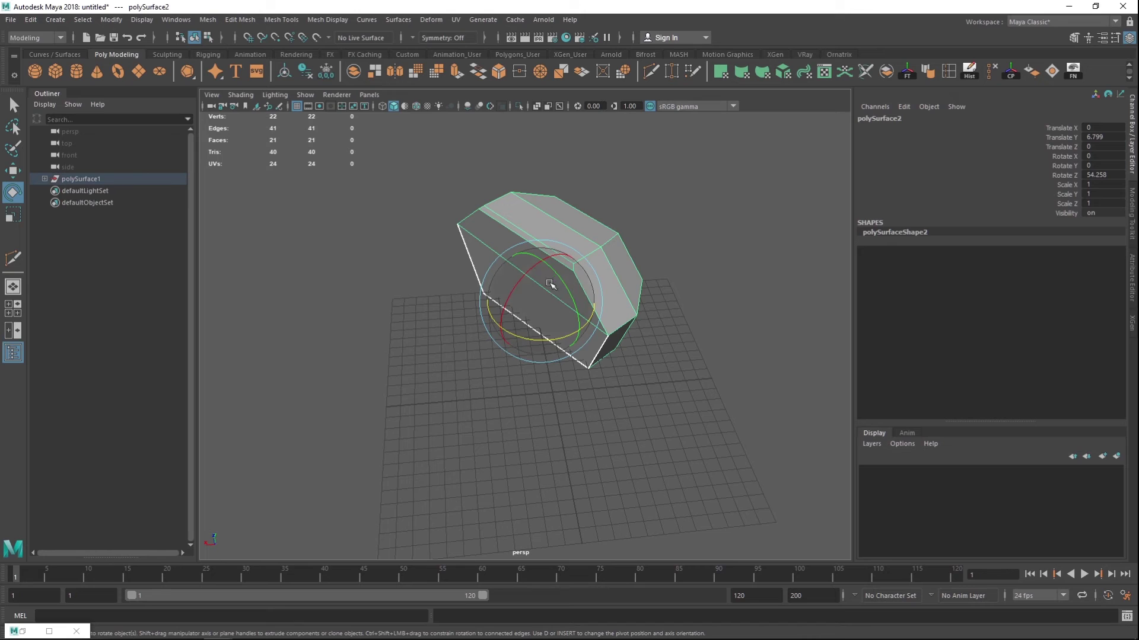
pyautogui.keyDown('alt'); pyautogui.moveTo(607, 269); pyautogui.dragTo(660, 256); pyautogui.keyUp('alt')
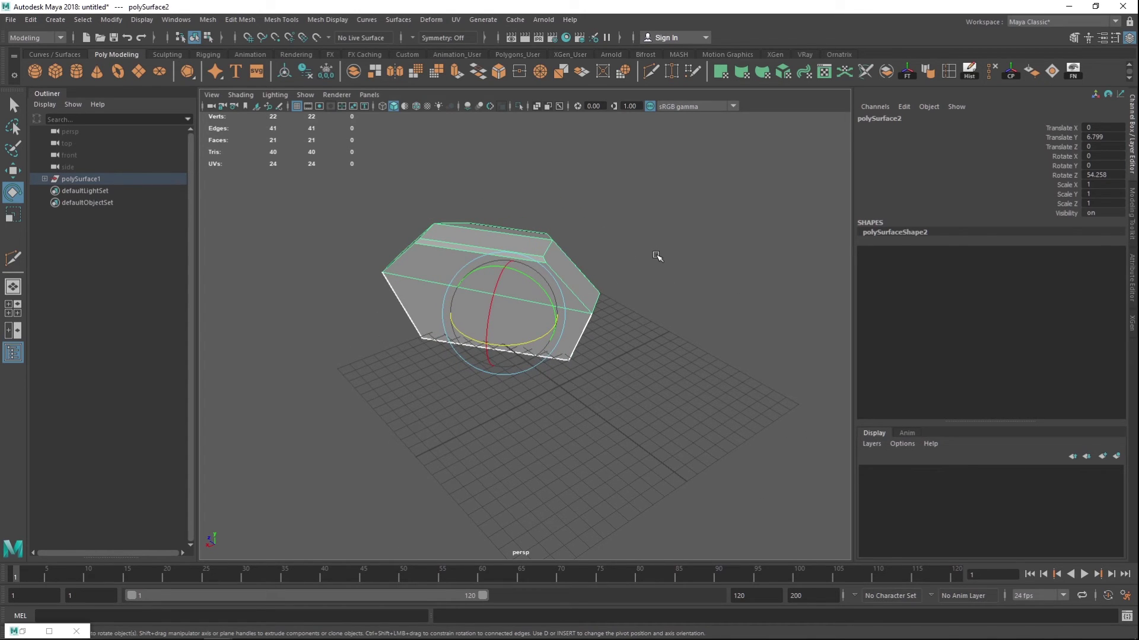
pyautogui.keyDown('alt'); pyautogui.moveTo(702, 255); pyautogui.dragTo(650, 264); pyautogui.keyUp('alt')
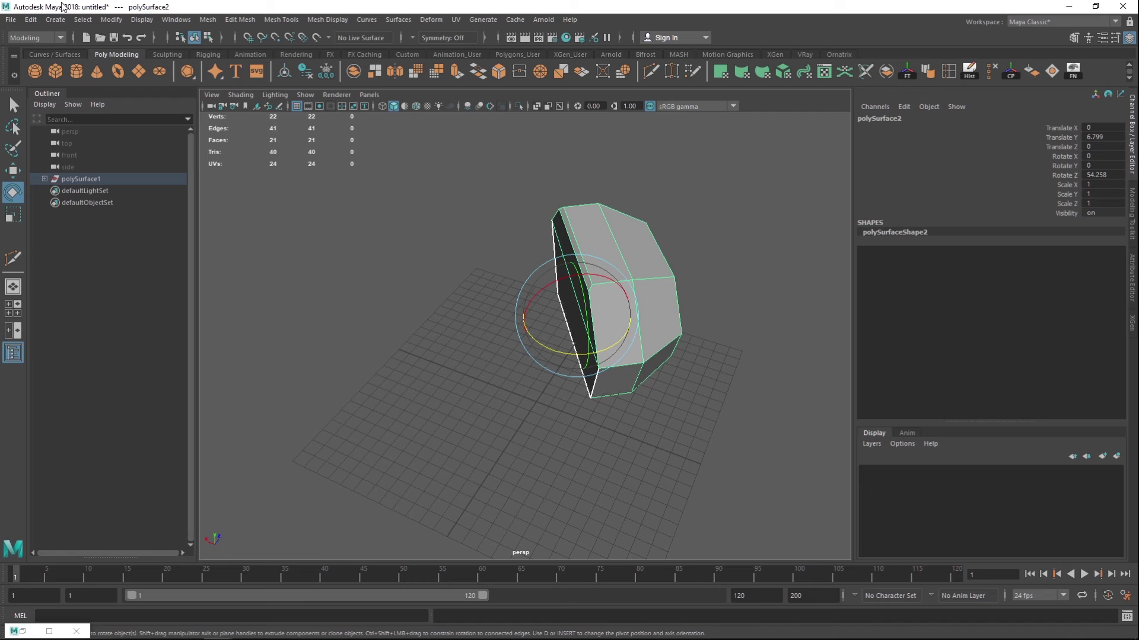
pyautogui.click(32, 20)
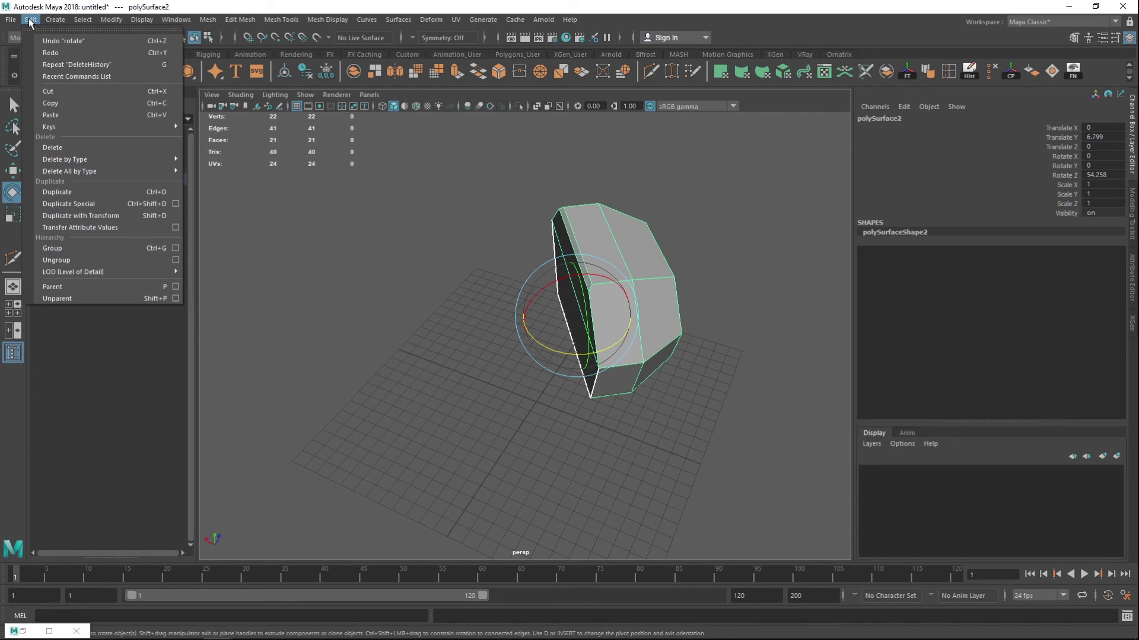
pyautogui.moveTo(93, 24)
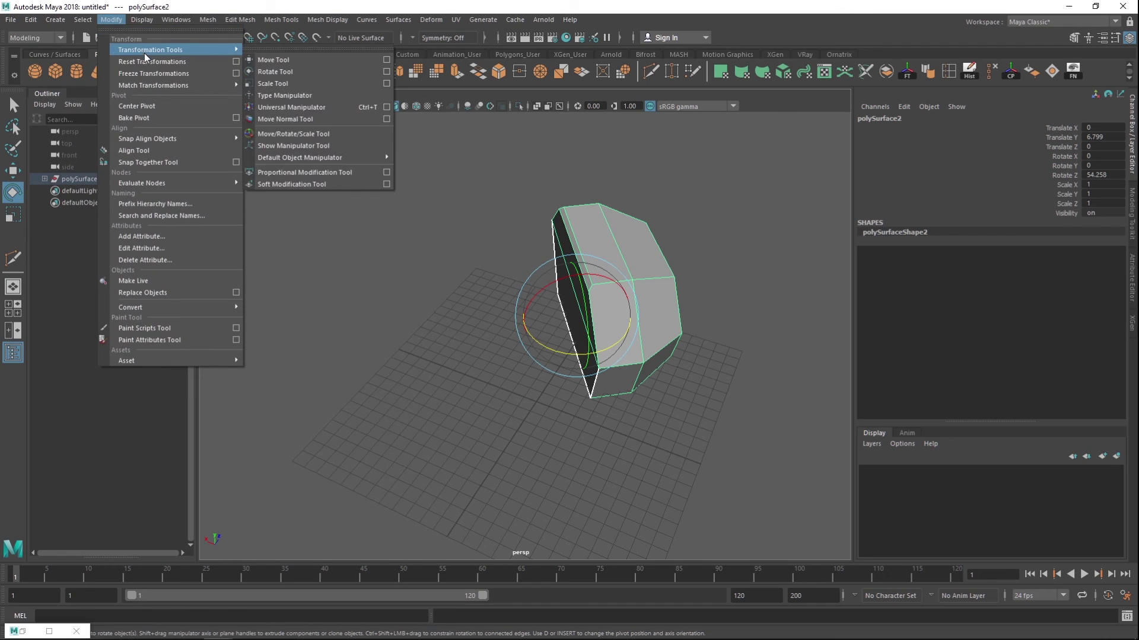
pyautogui.click(150, 75)
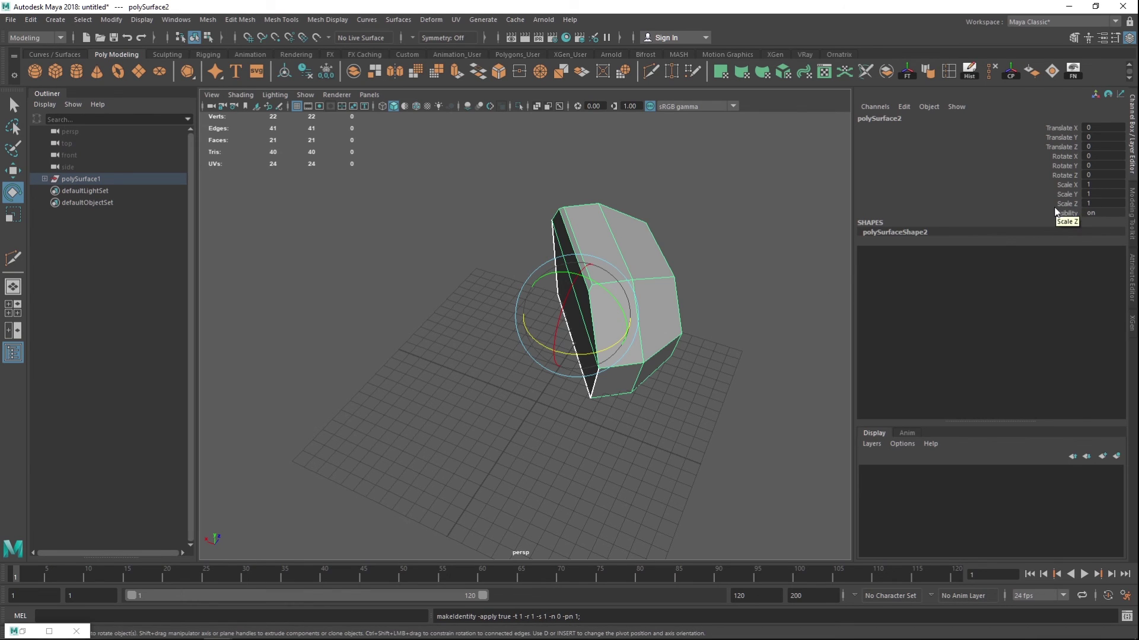
pyautogui.keyDown('alt'); pyautogui.moveTo(748, 359); pyautogui.dragTo(824, 333); pyautogui.keyUp('alt')
pyautogui.keyDown('alt'); pyautogui.moveTo(676, 291); pyautogui.dragTo(486, 304); pyautogui.keyUp('alt')
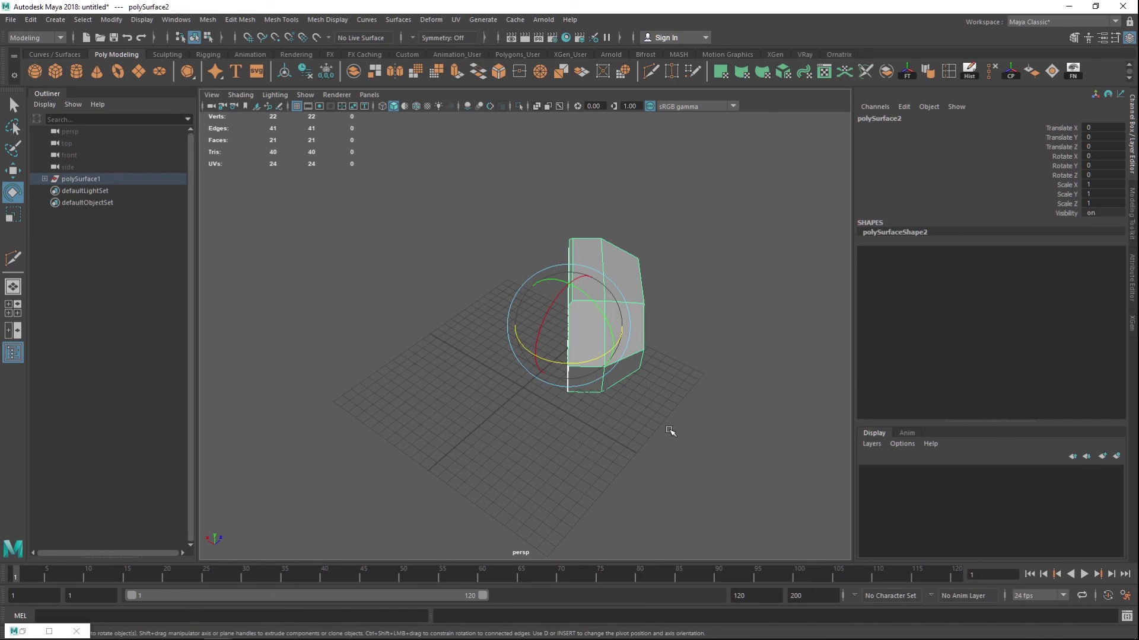
pyautogui.keyDown('alt'); pyautogui.moveTo(461, 454); pyautogui.dragTo(463, 388); pyautogui.keyUp('alt')
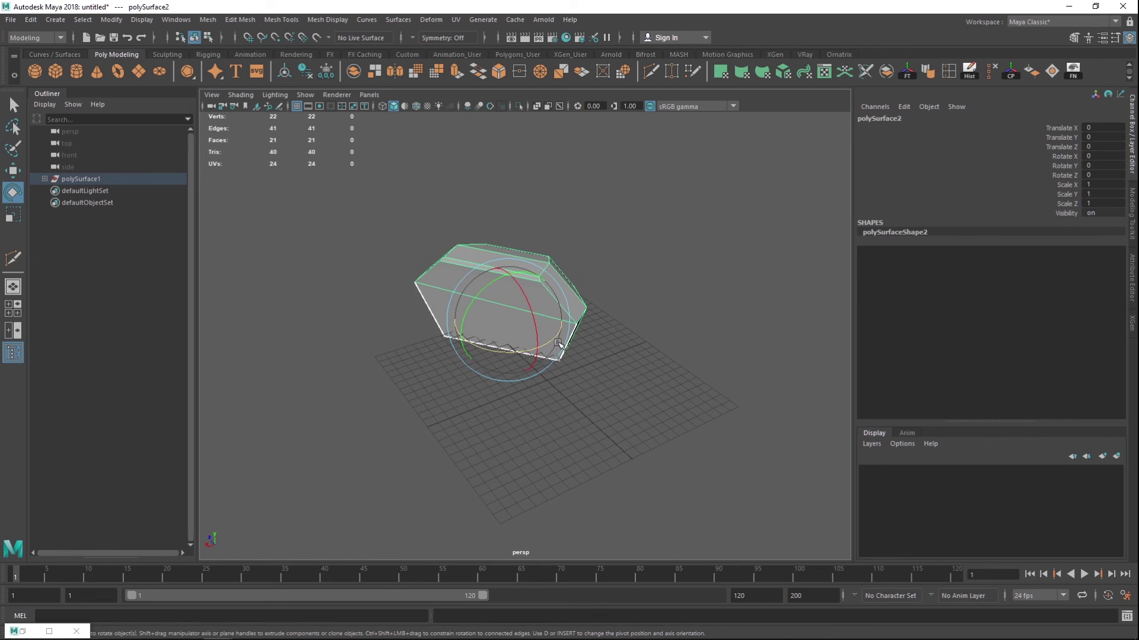